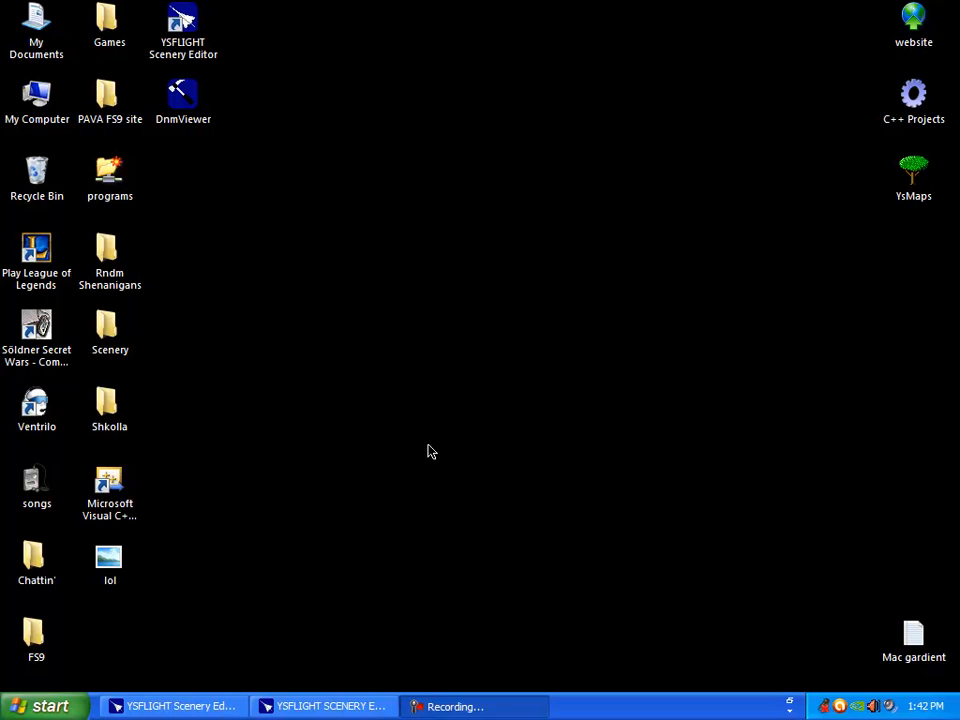
- Switch to the open YSFLIGHT Scenery Editor window and bring the 08R runway into closer view
click(289, 711)
click(300, 708)
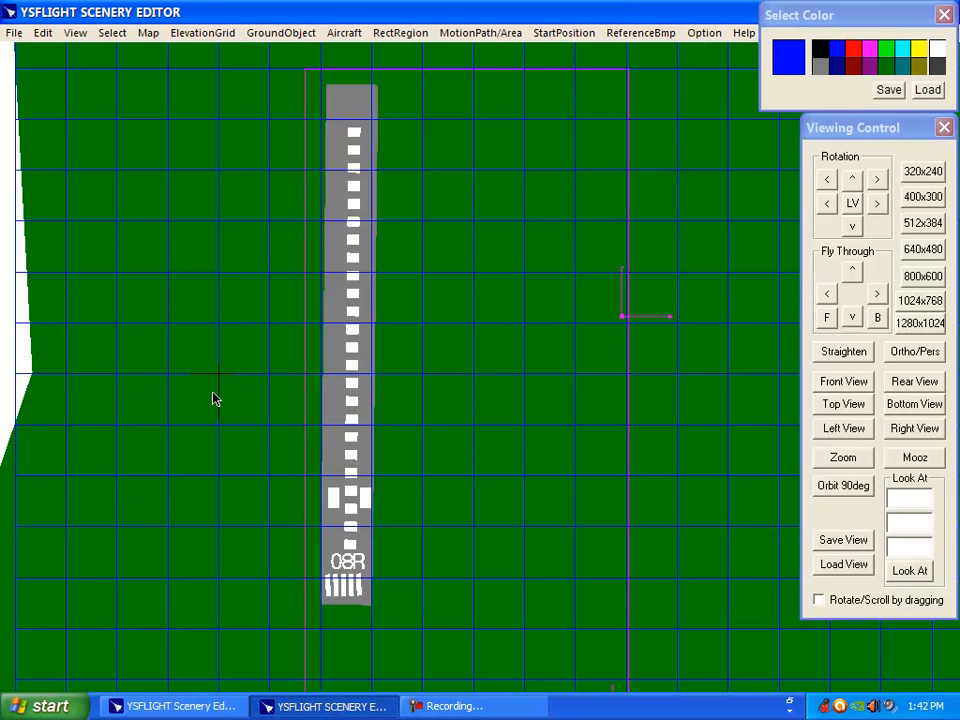
click(303, 555)
drag(343, 541, 360, 430)
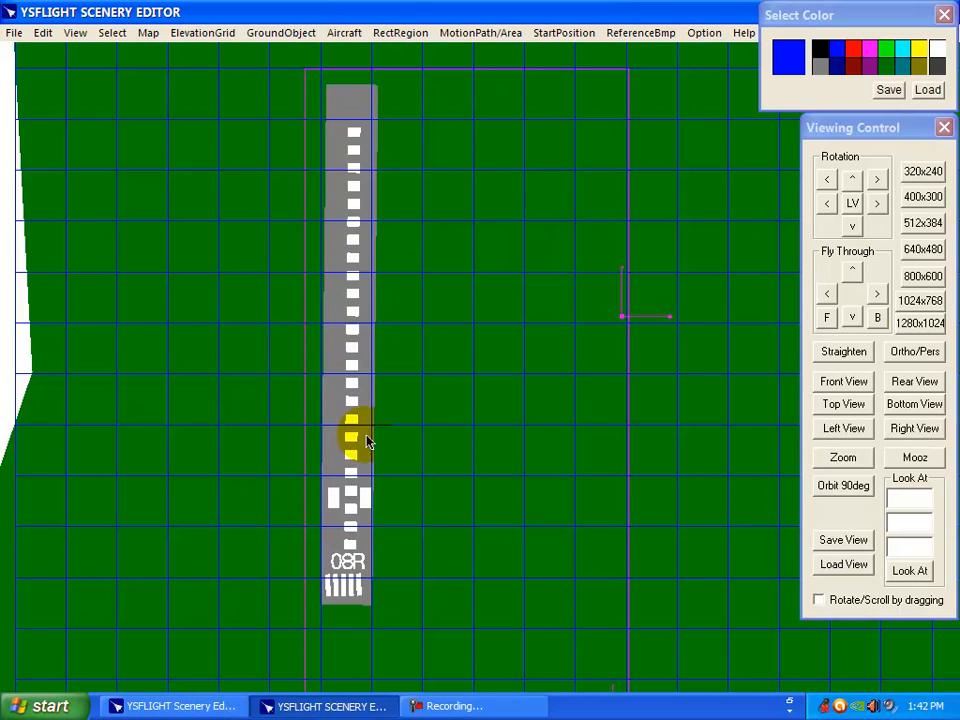
scroll(392, 474, up, 5)
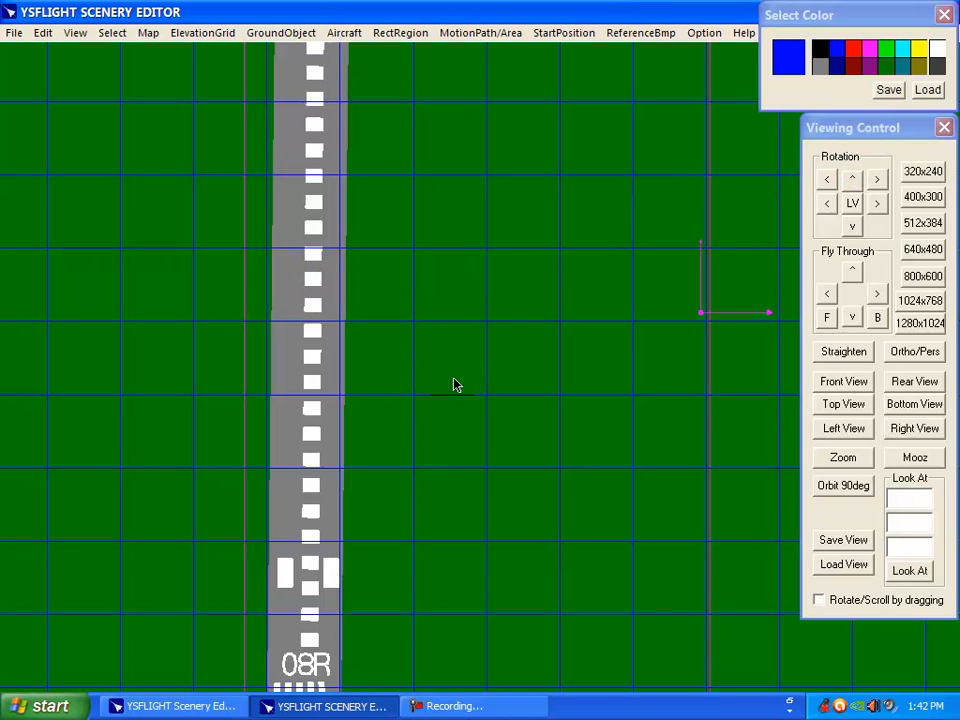
- Rotate the map view until the runway lies horizontally and zoom in on its 08R end
click(846, 128)
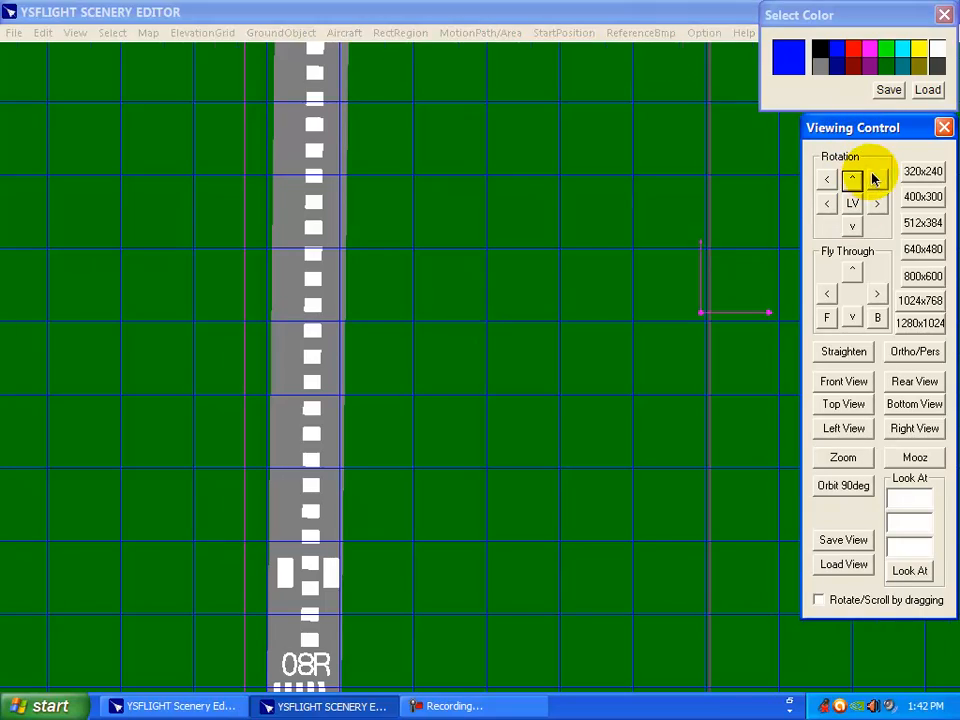
click(877, 178)
click(827, 178)
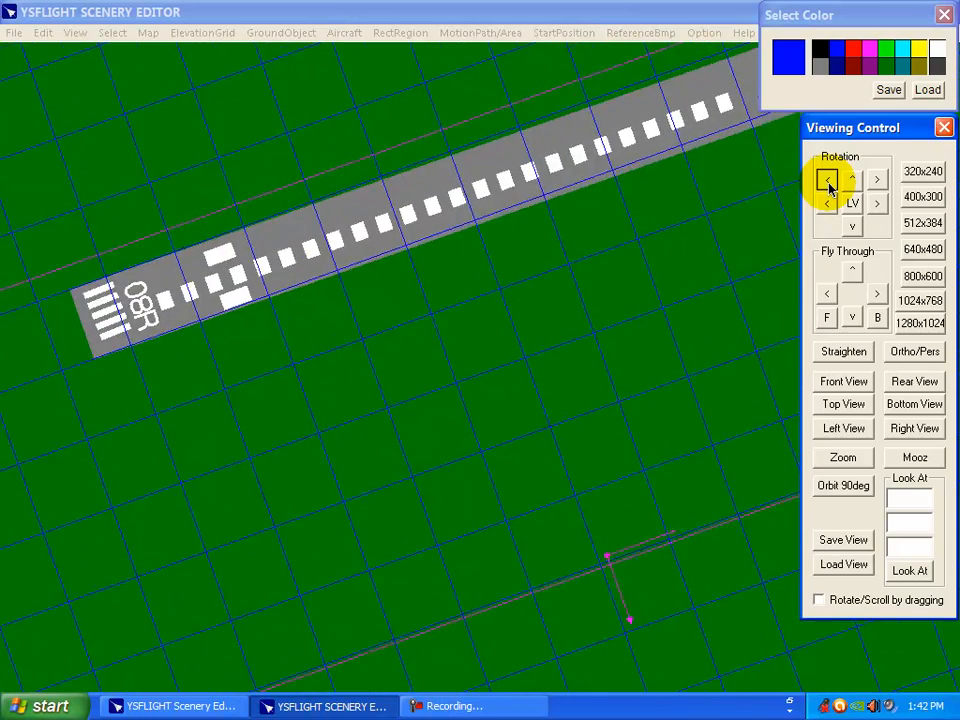
click(536, 396)
key(z)
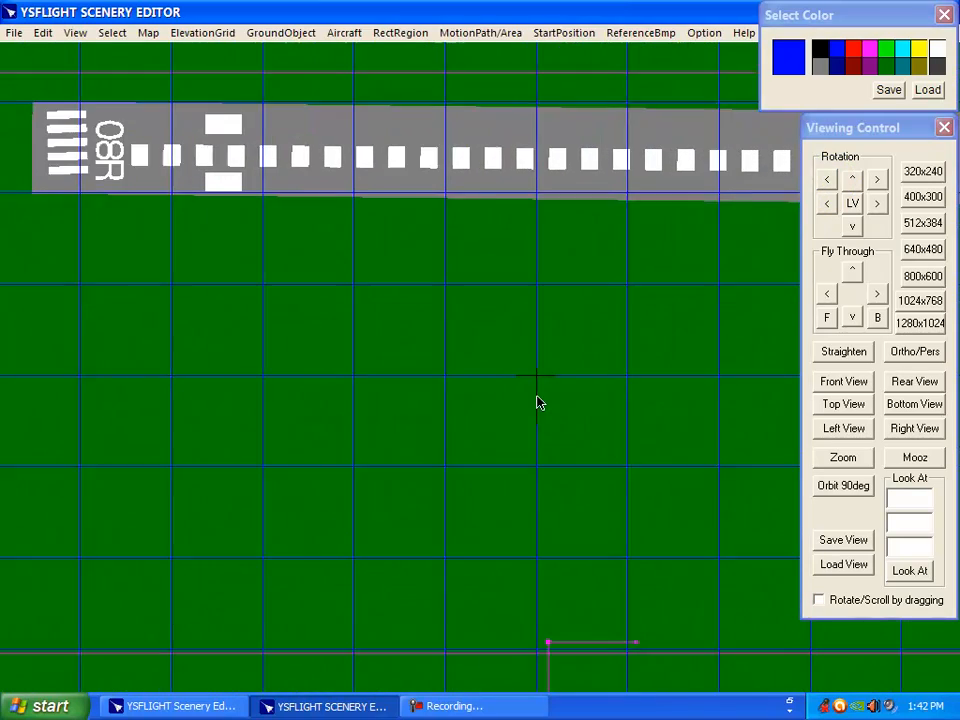
shift+drag(505, 393, 557, 379)
shift+drag(284, 316, 448, 405)
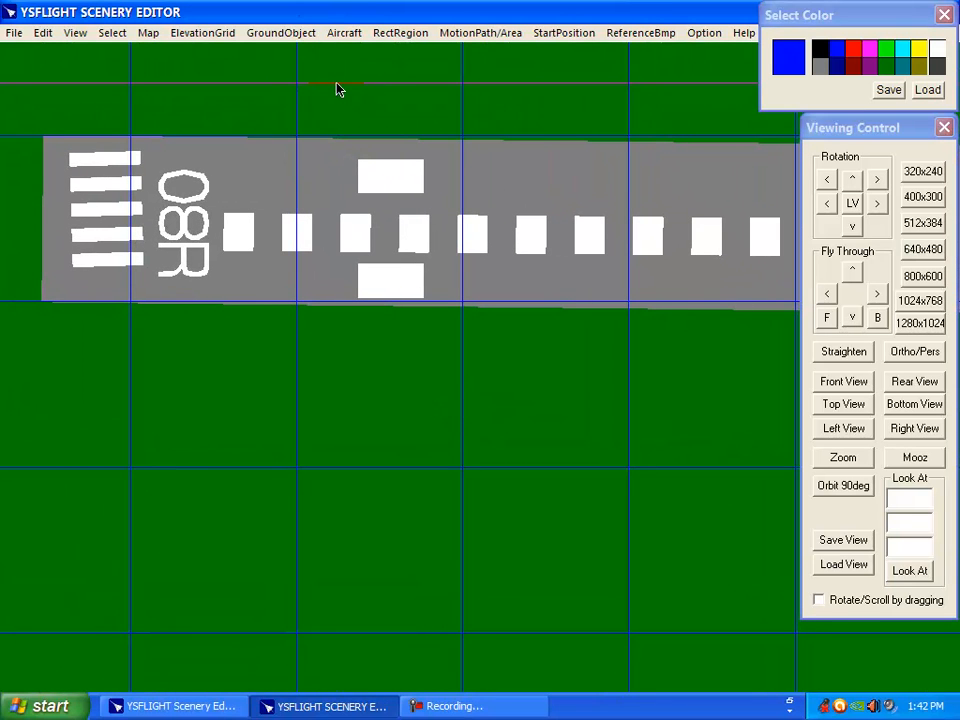
ctrl+shift+drag(352, 368, 373, 382)
shift+drag(373, 382, 357, 361)
- Start the map's Thick Line command with gray as the drawing color
click(169, 28)
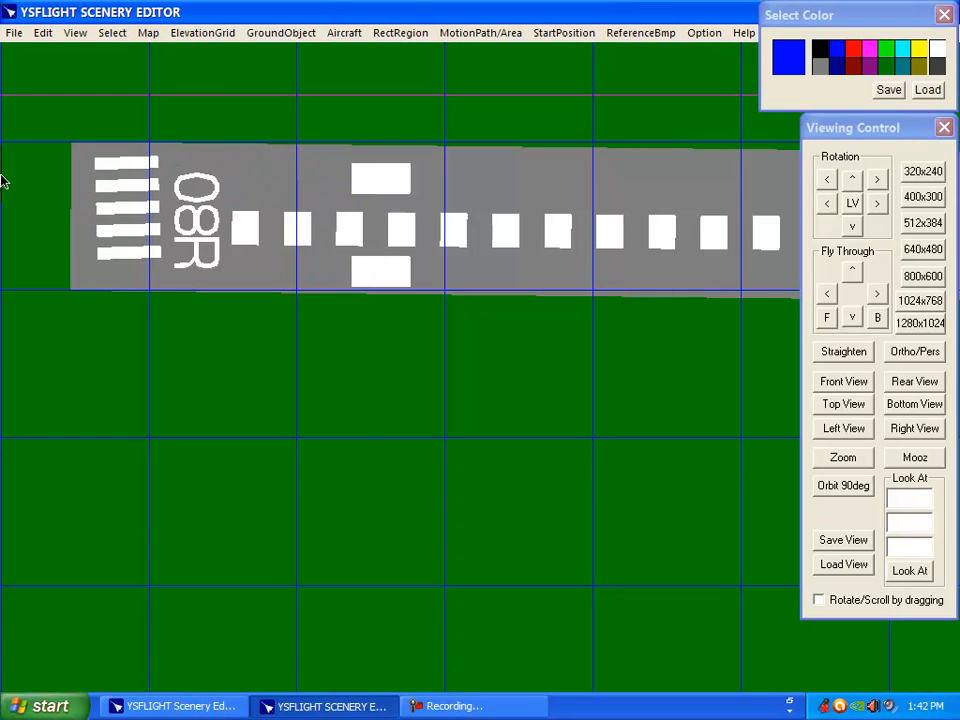
click(148, 33)
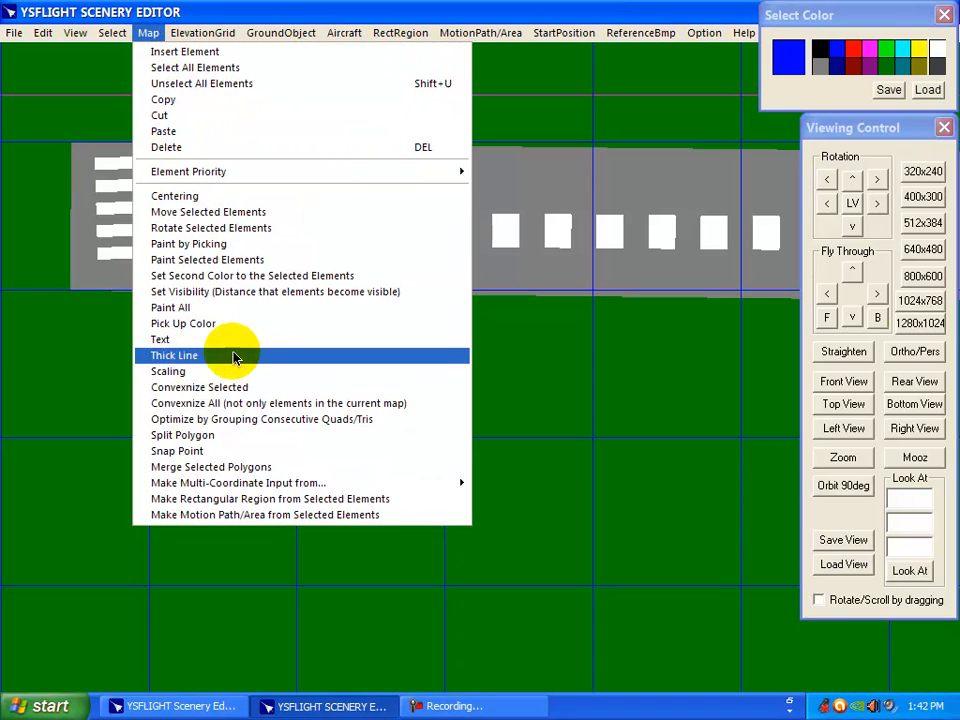
click(193, 357)
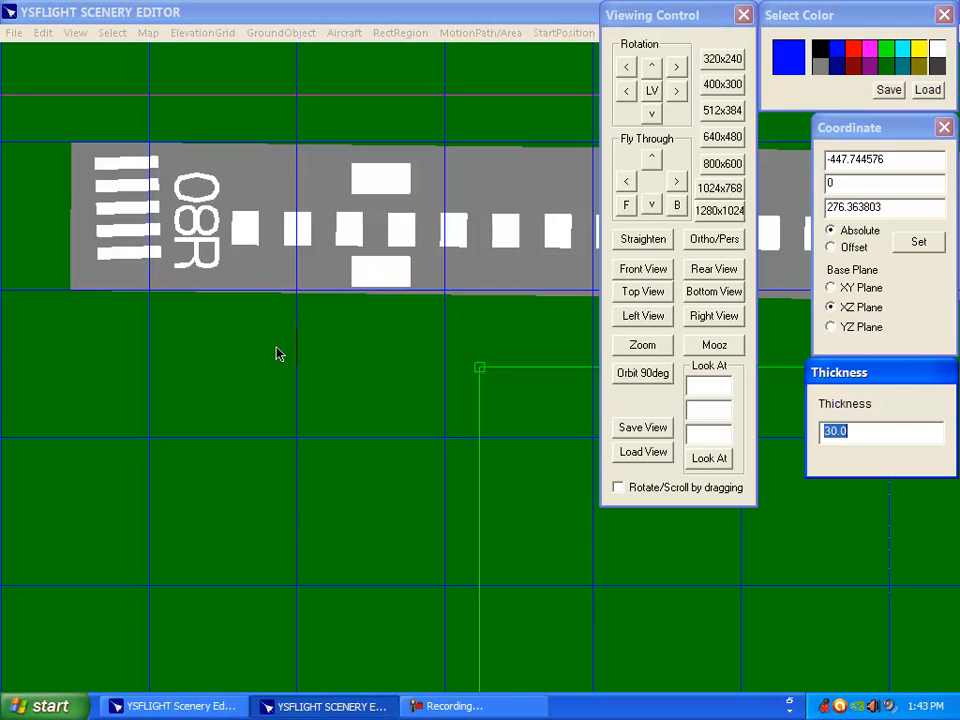
click(818, 66)
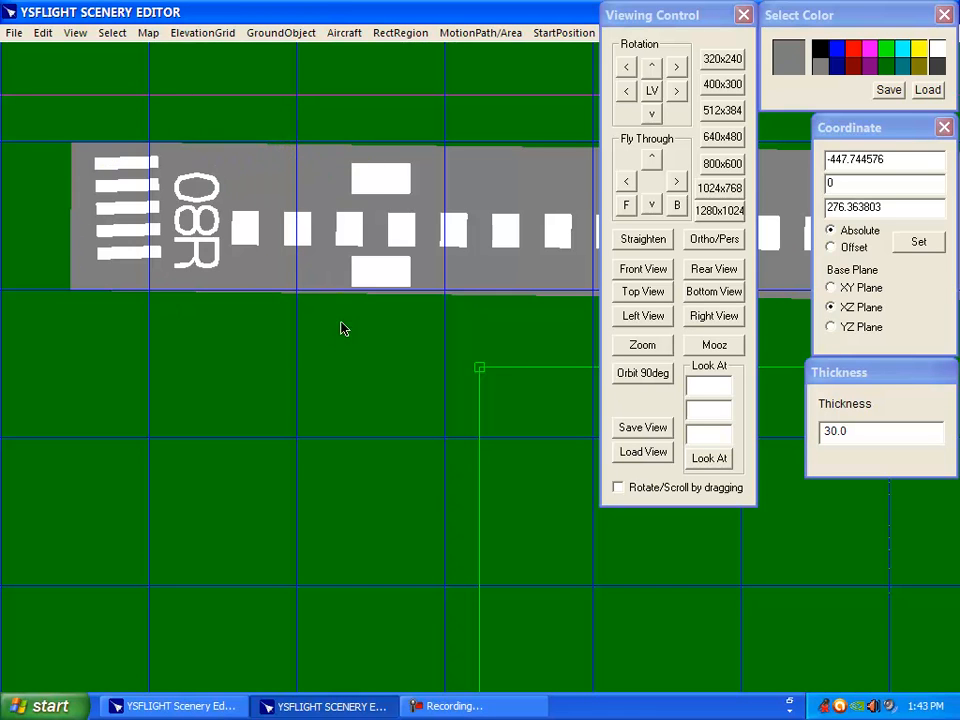
scroll(345, 375, down, 4)
shift+drag(347, 404, 261, 385)
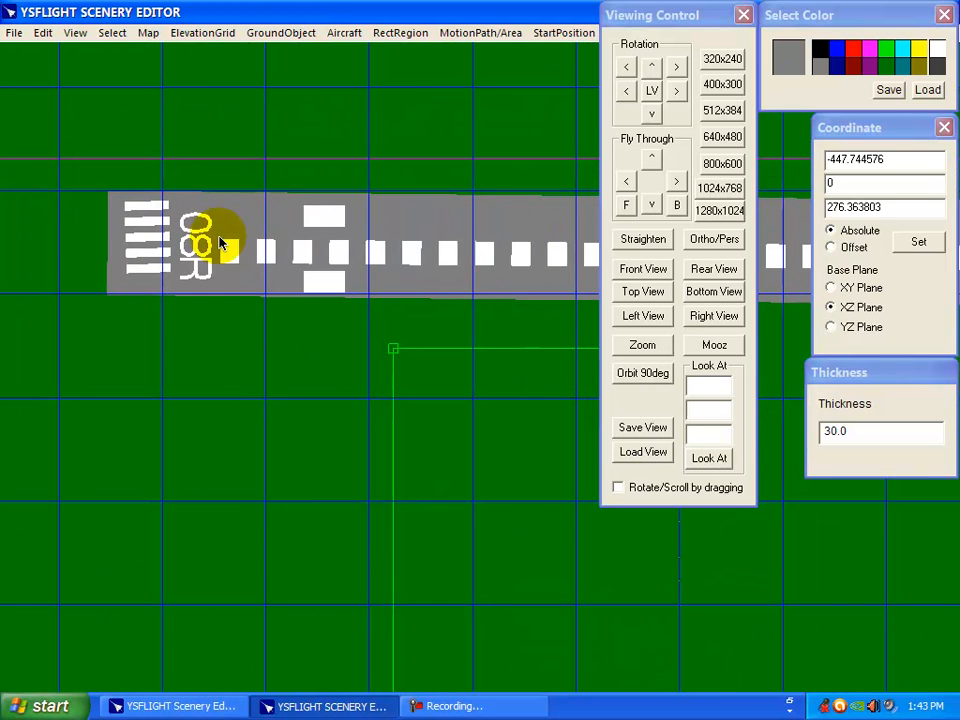
click(238, 299)
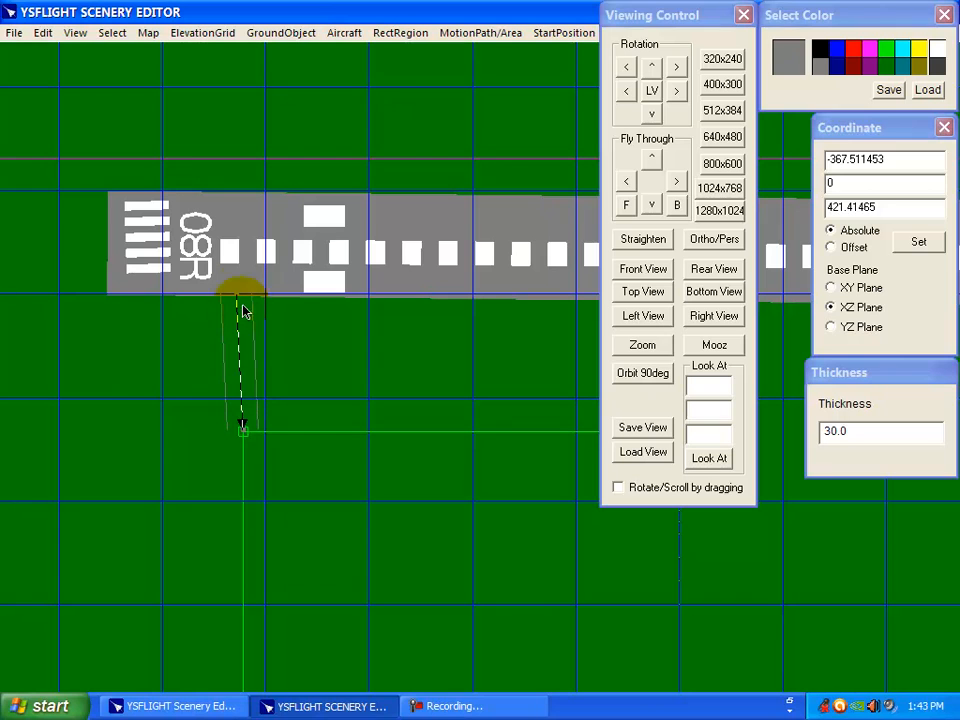
key(Escape)
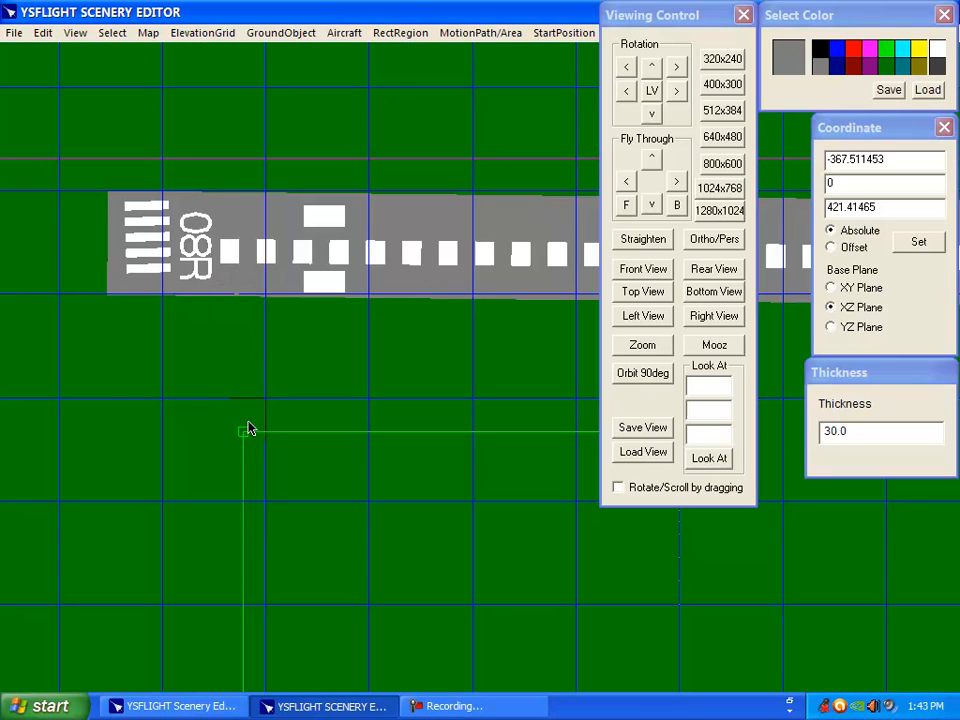
- Set the line thickness to 50 and draw a taxiway from the runway edge near 08R to about X -369, Z 398, creating a new map
drag(824, 431, 836, 431)
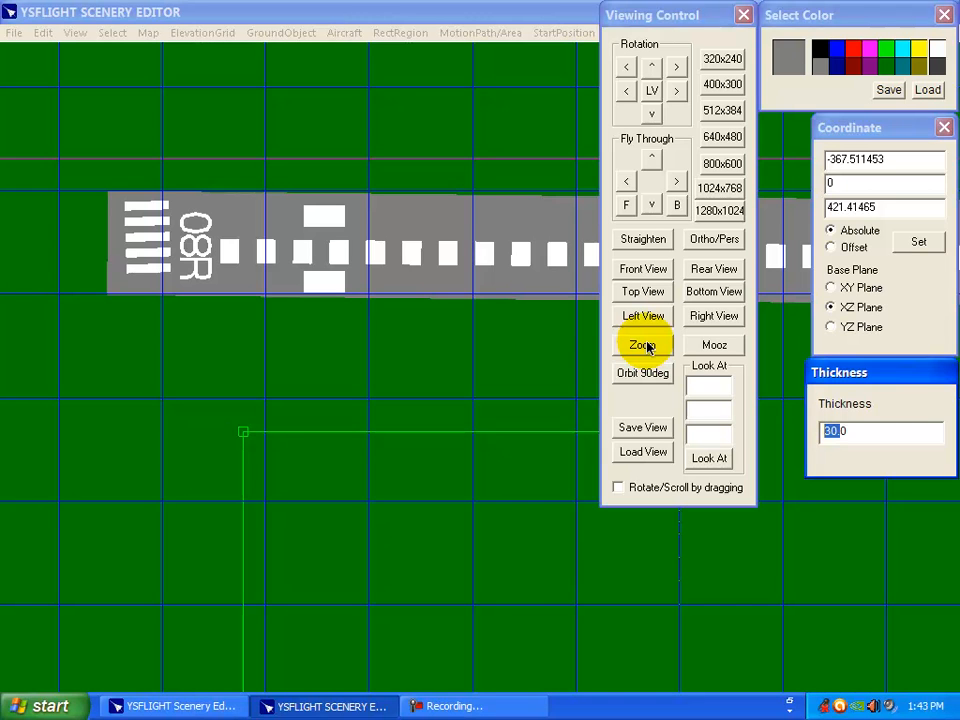
text(50)
drag(368, 387, 265, 300)
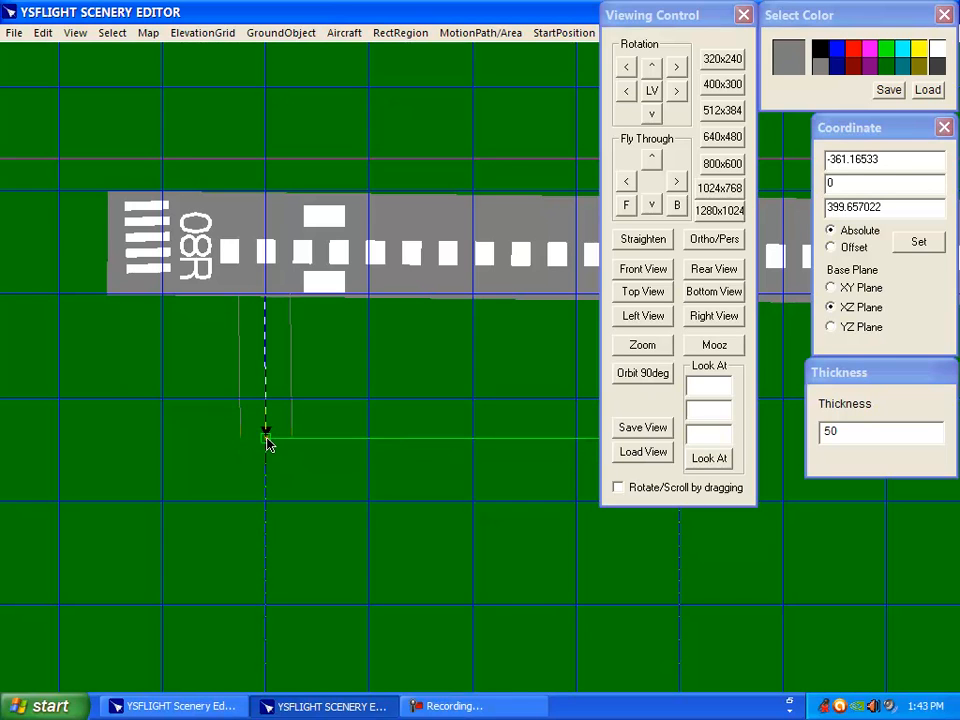
click(268, 434)
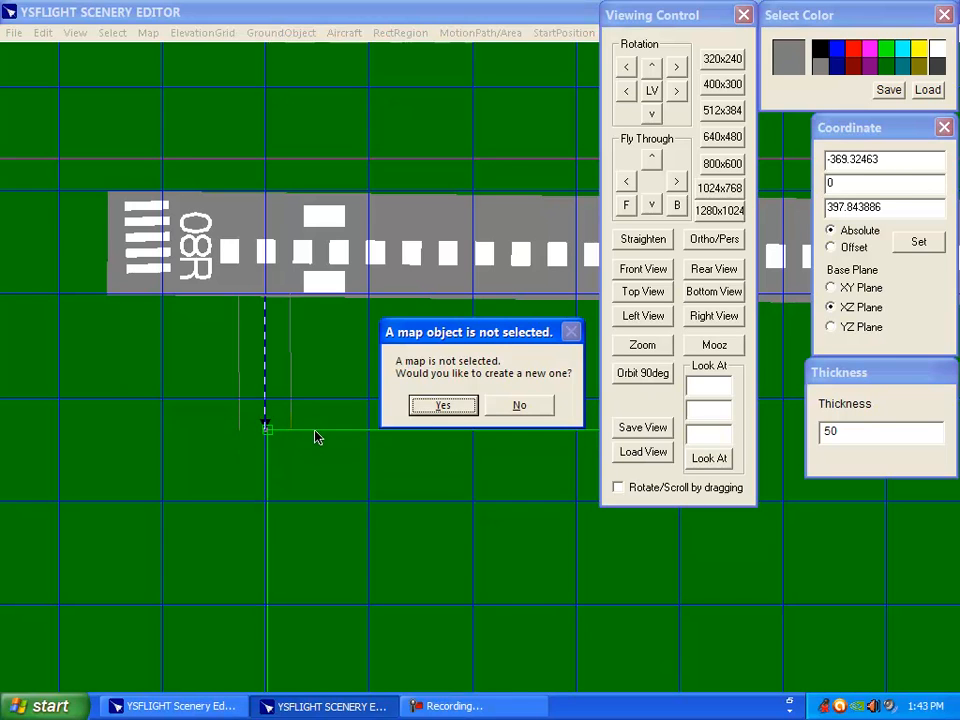
click(440, 405)
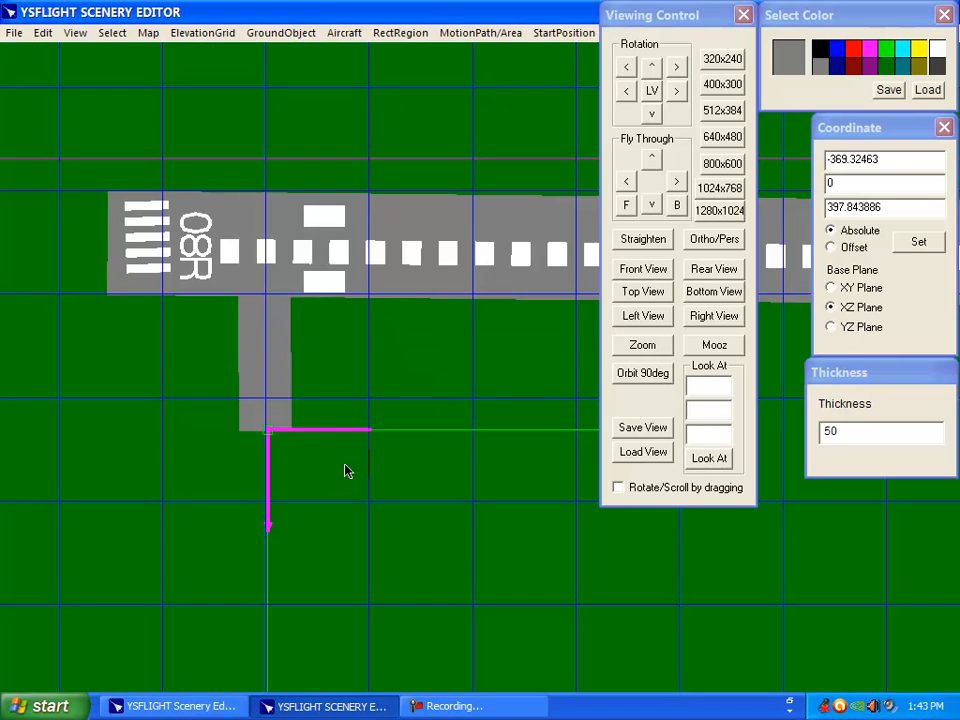
- Draw a second thick-line taxiway from the runway edge near its far end to about X -369, Z -332
shift+drag(298, 468, 120, 450)
scroll(300, 430, down, 3)
shift+drag(397, 420, 289, 411)
key(m)
key(Right)
key(Right)
key(Right)
drag(400, 340, 443, 404)
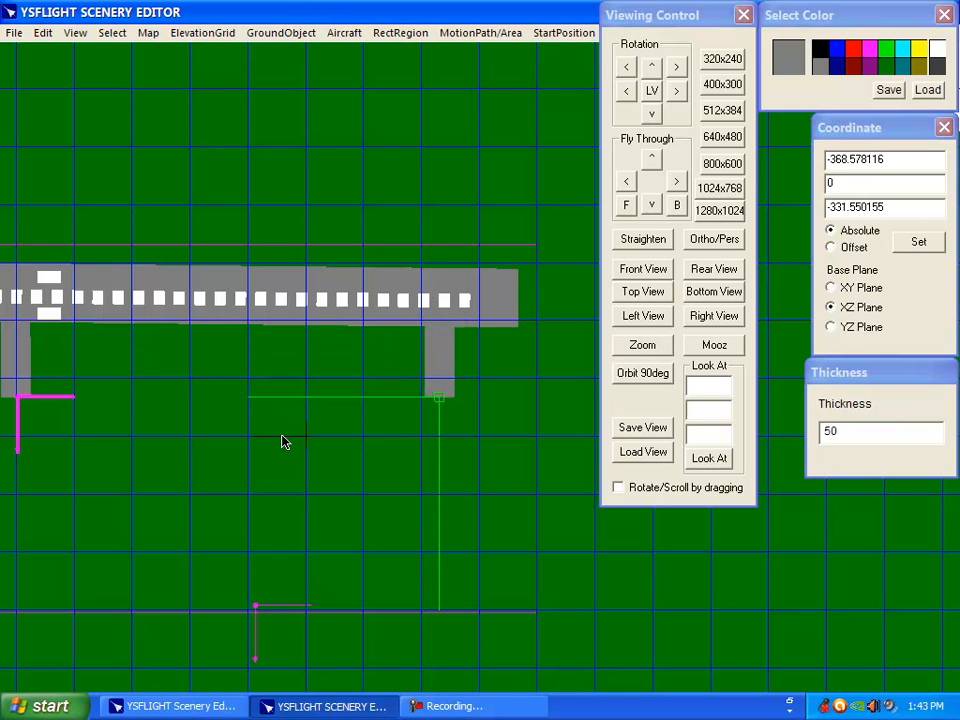
- Draw a third thick-line taxiway at the runway's middle, from about X -501 to X -374 near Z 2
key(Left)
key(Left)
key(Left)
middle_drag(330, 486, 362, 453)
key(t)
middle_drag(392, 550, 368, 290)
scroll(388, 430, up, 2)
click(336, 328)
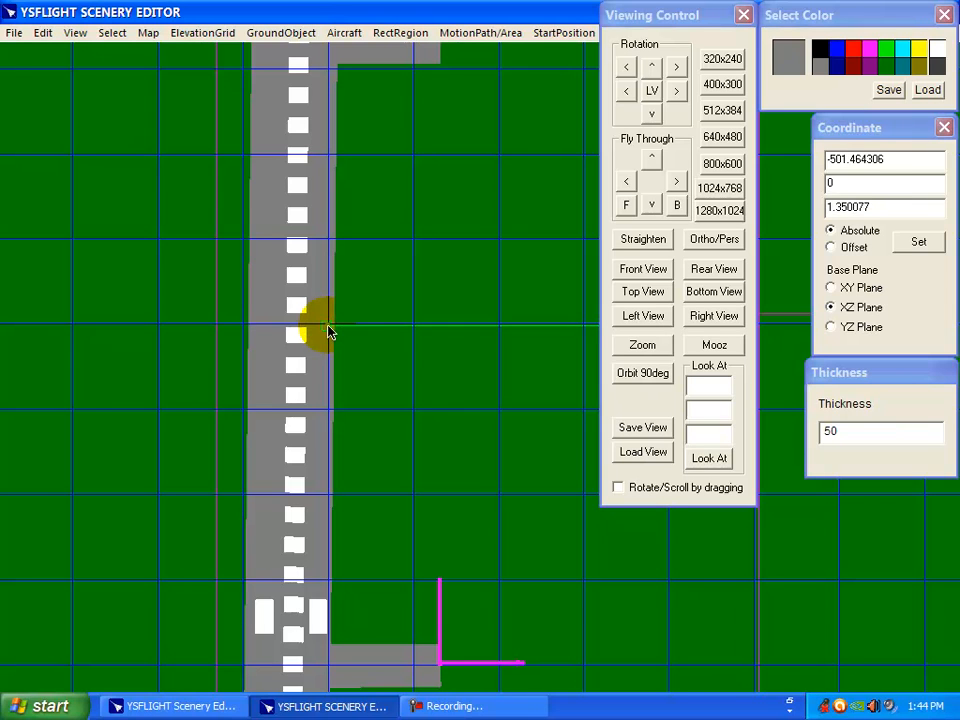
click(436, 331)
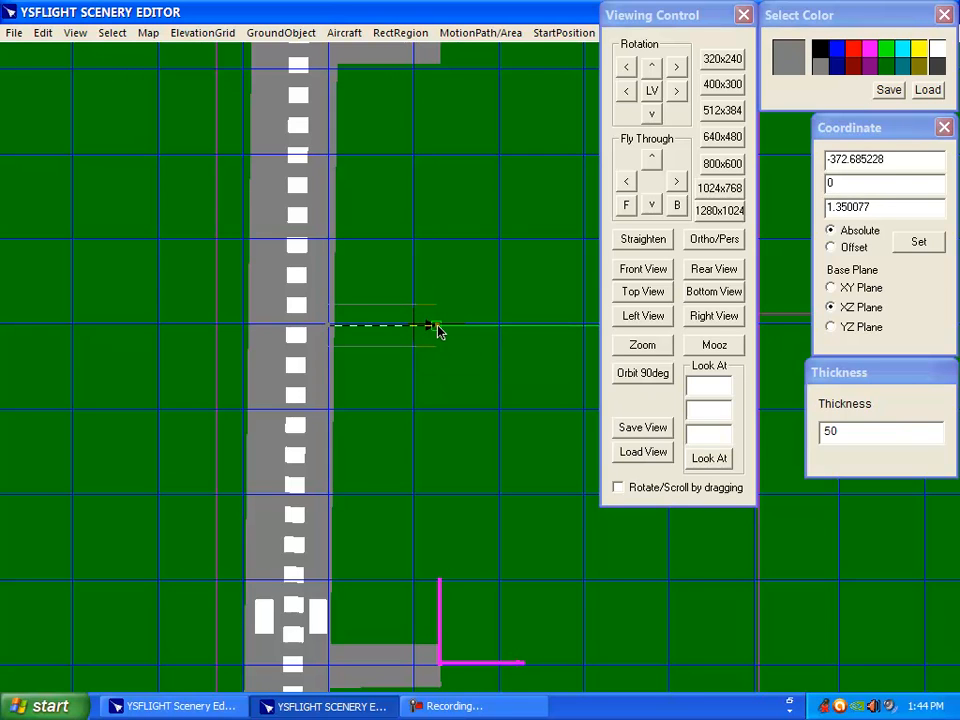
click(317, 338)
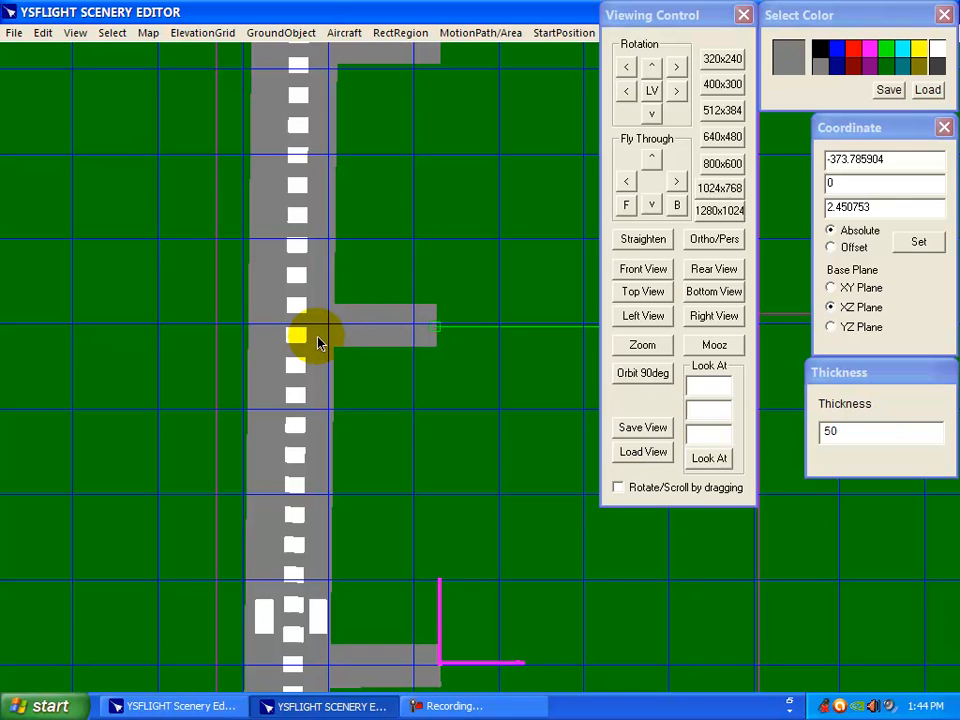
- Look over the runway and the three taxiways branching off it
ctrl+shift+drag(284, 555, 316, 538)
ctrl+shift+drag(316, 538, 374, 582)
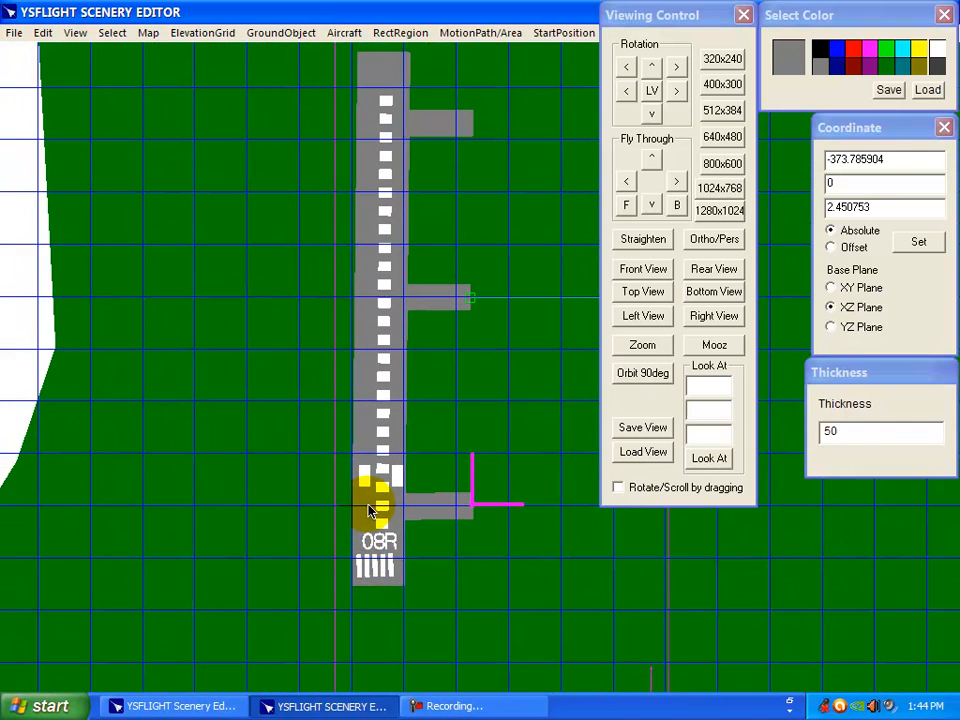
ctrl+shift+drag(369, 509, 367, 489)
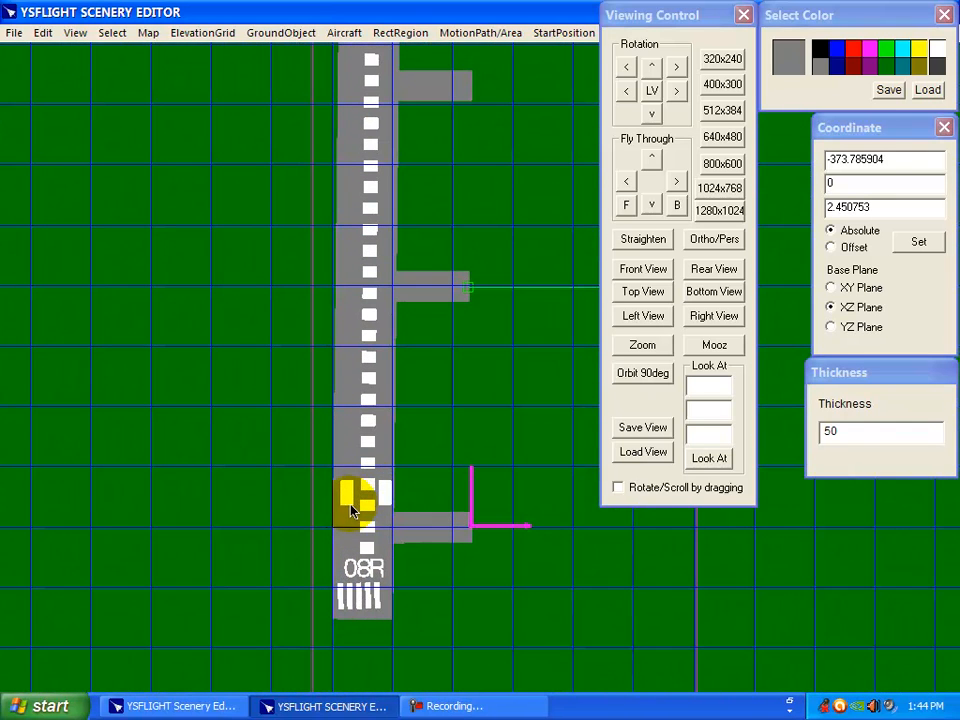
click(813, 373)
ctrl+shift+drag(403, 523, 356, 488)
shift+drag(356, 488, 334, 499)
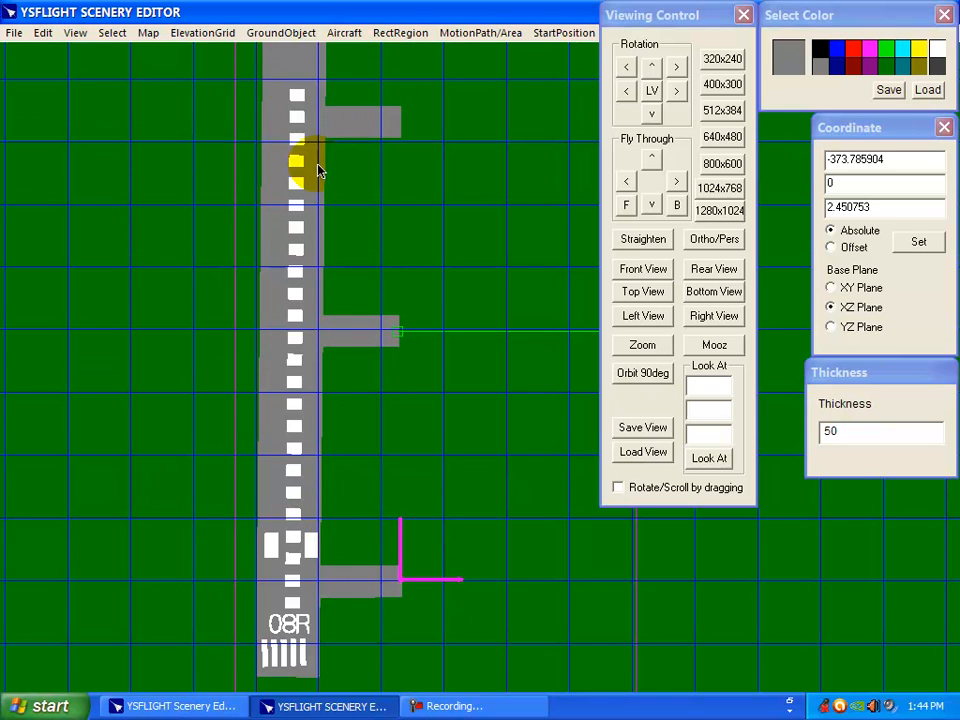
click(635, 18)
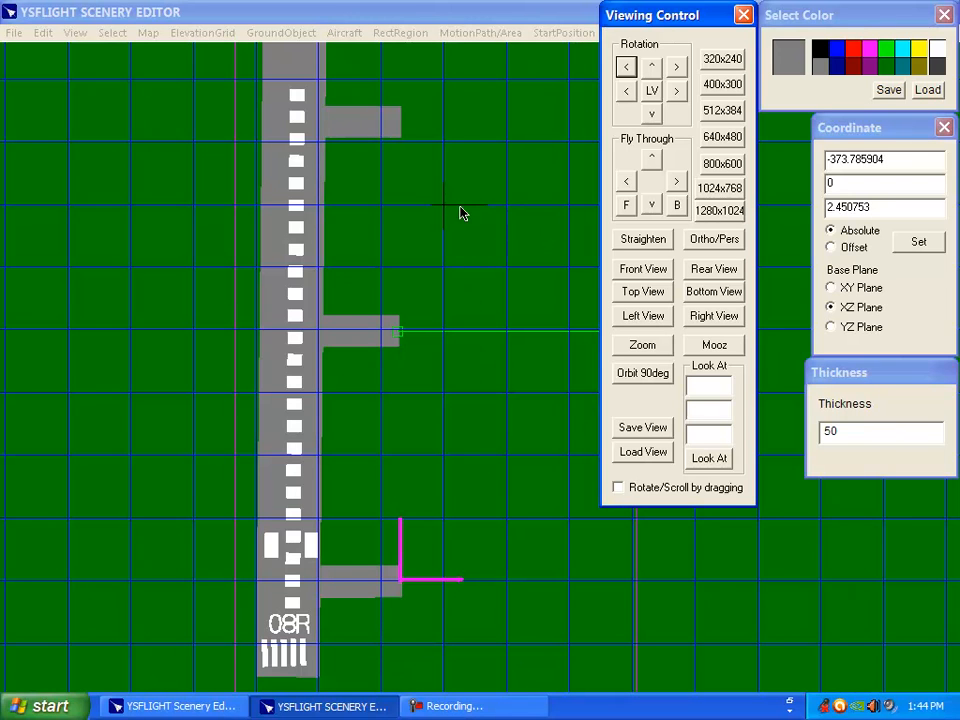
click(249, 86)
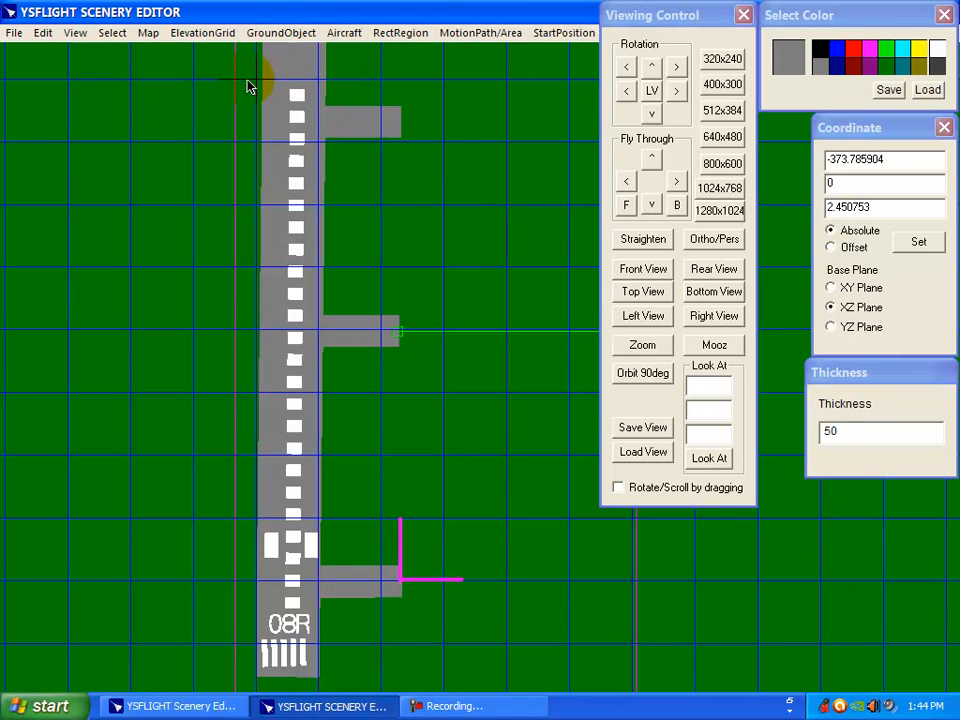
- Start inserting a RECTANGLE element into the map, keeping gray as its color
click(148, 32)
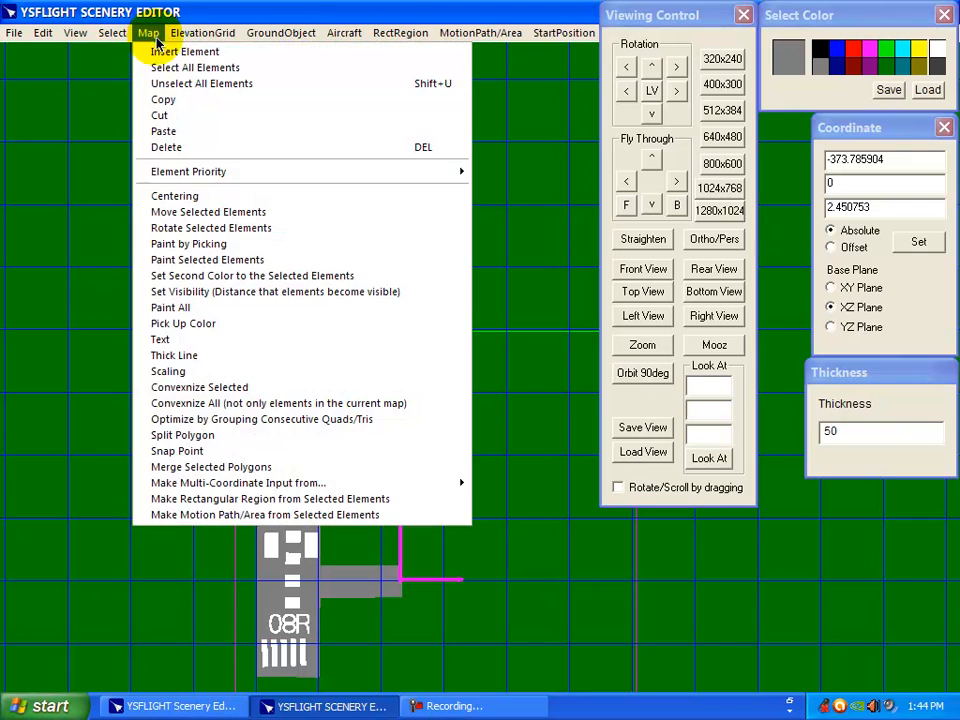
click(172, 48)
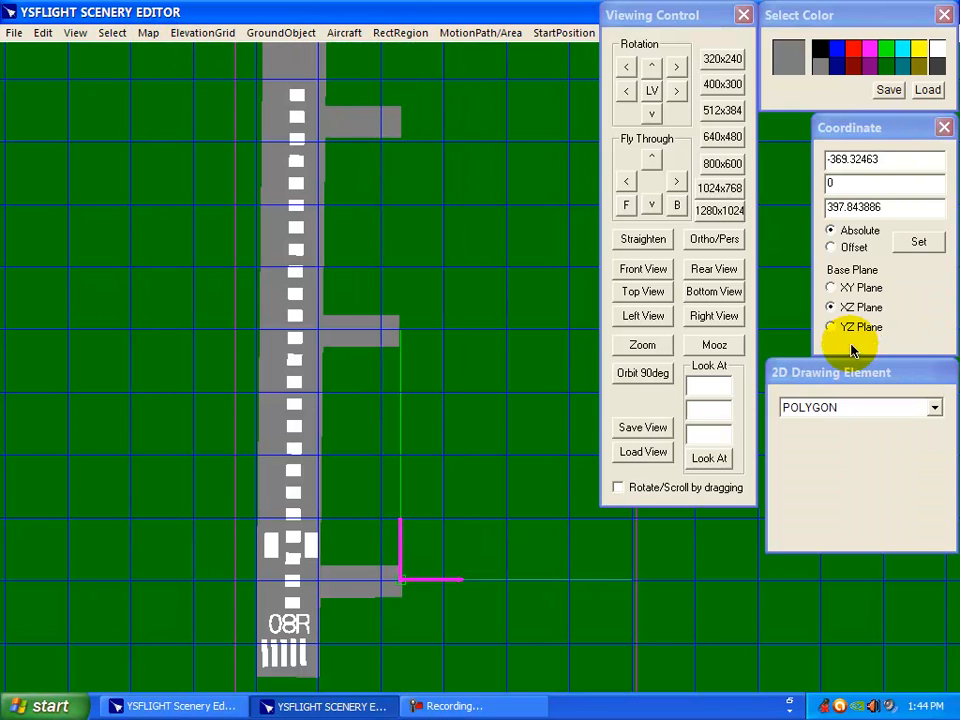
click(855, 376)
click(823, 405)
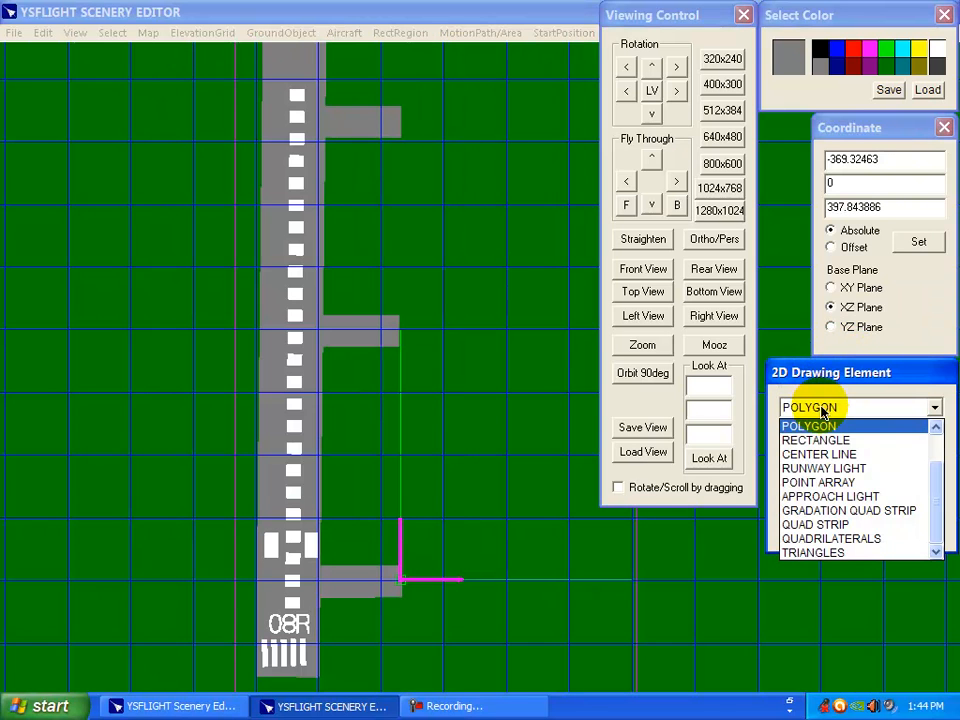
click(807, 437)
click(786, 60)
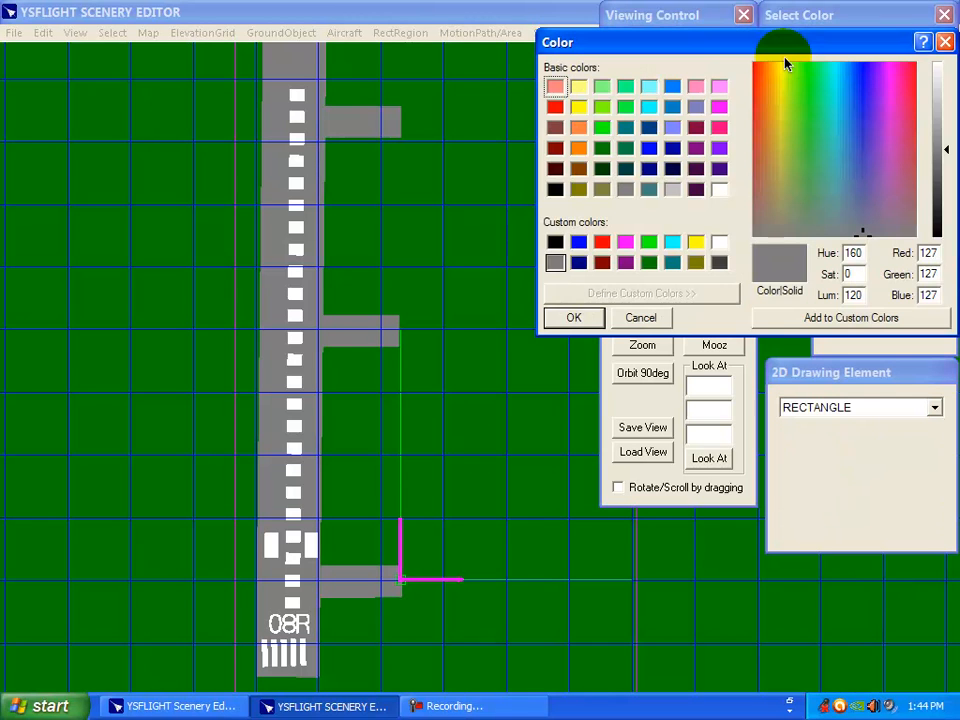
click(575, 317)
- Draw a gray rectangular apron beside the runway, overlapping the outer ends of all three taxiways
click(828, 370)
click(466, 128)
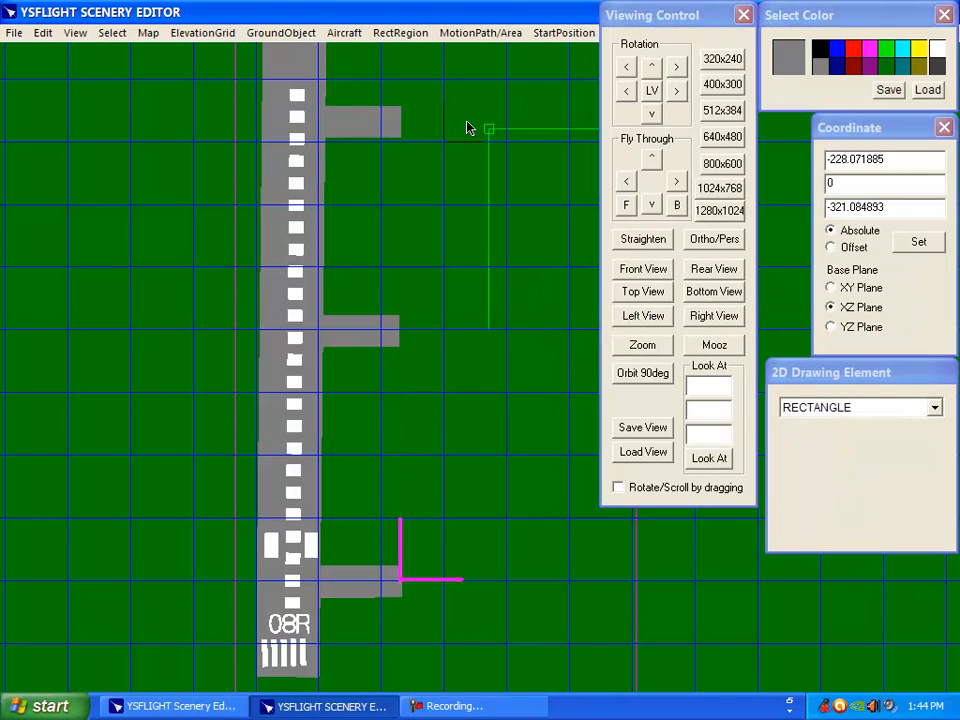
click(386, 96)
click(386, 612)
click(593, 617)
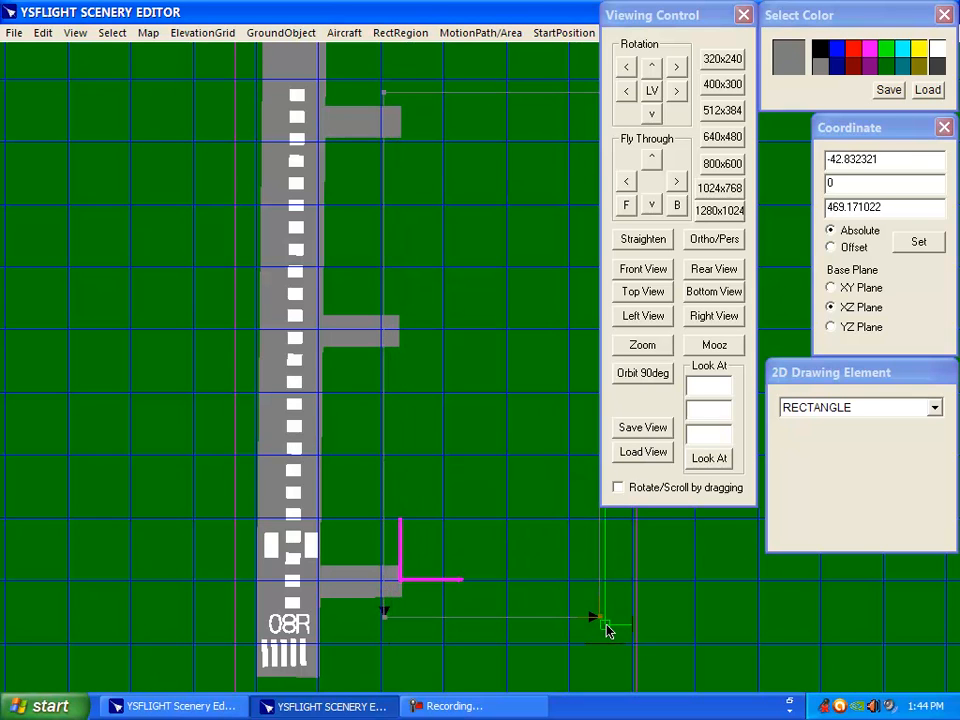
right_click(577, 584)
- Inspect the apron and its junctions with the taxiways, closing in on the 08R end
scroll(431, 555, down, 1)
middle_drag(433, 542, 421, 524)
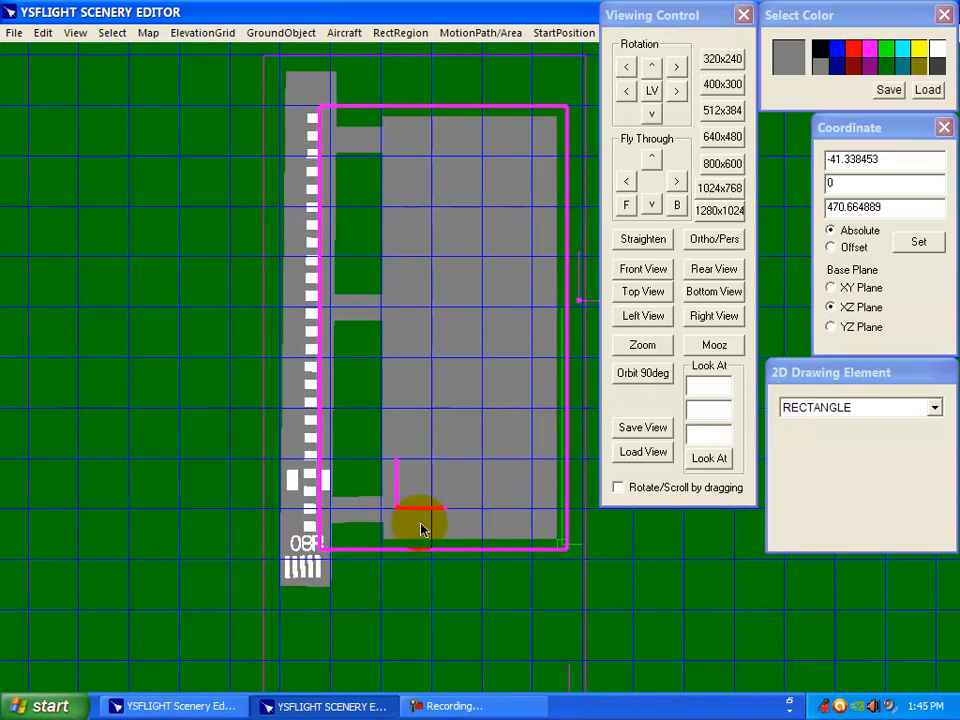
middle_drag(418, 574, 423, 483)
key(t)
scroll(440, 523, up, 5)
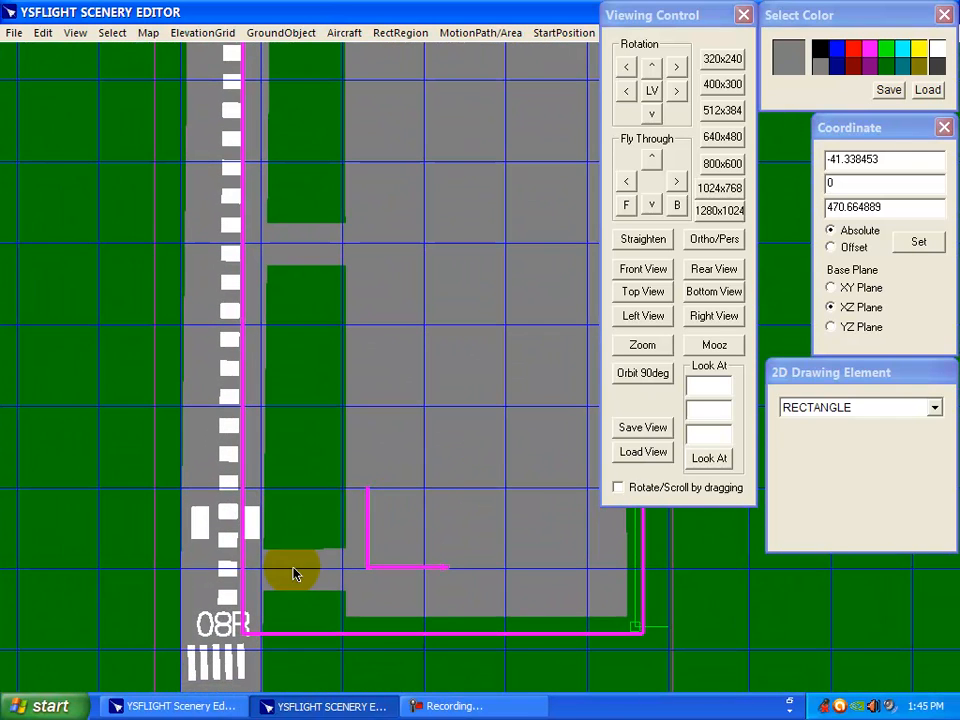
- Start a thick line on the map with a thickness of 1 and yellow as its color
click(784, 375)
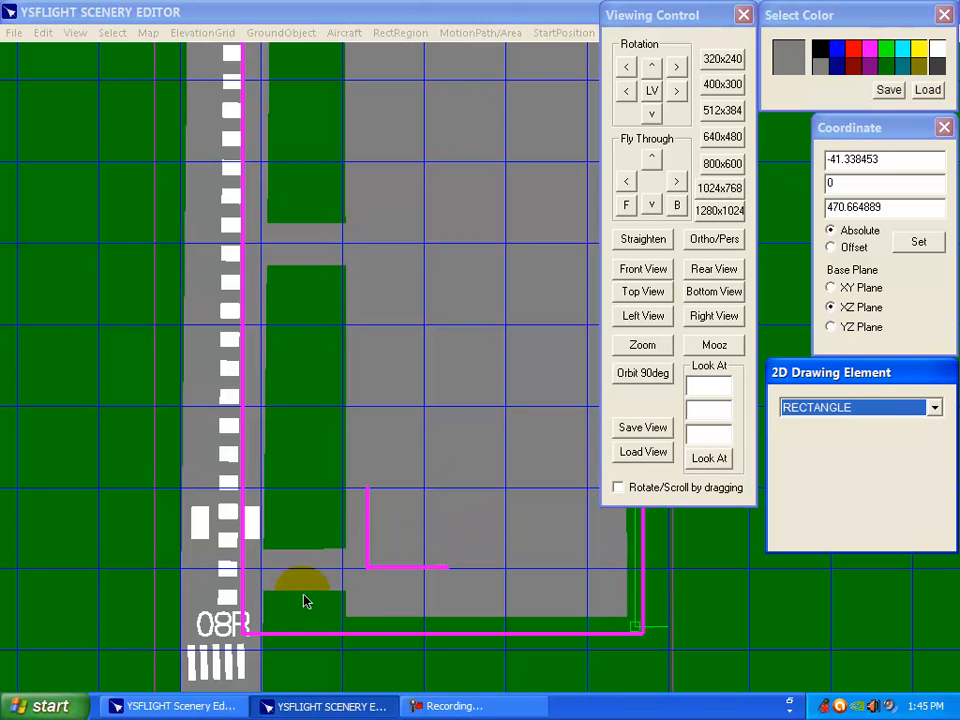
middle_drag(365, 341, 408, 432)
middle_drag(407, 405, 405, 369)
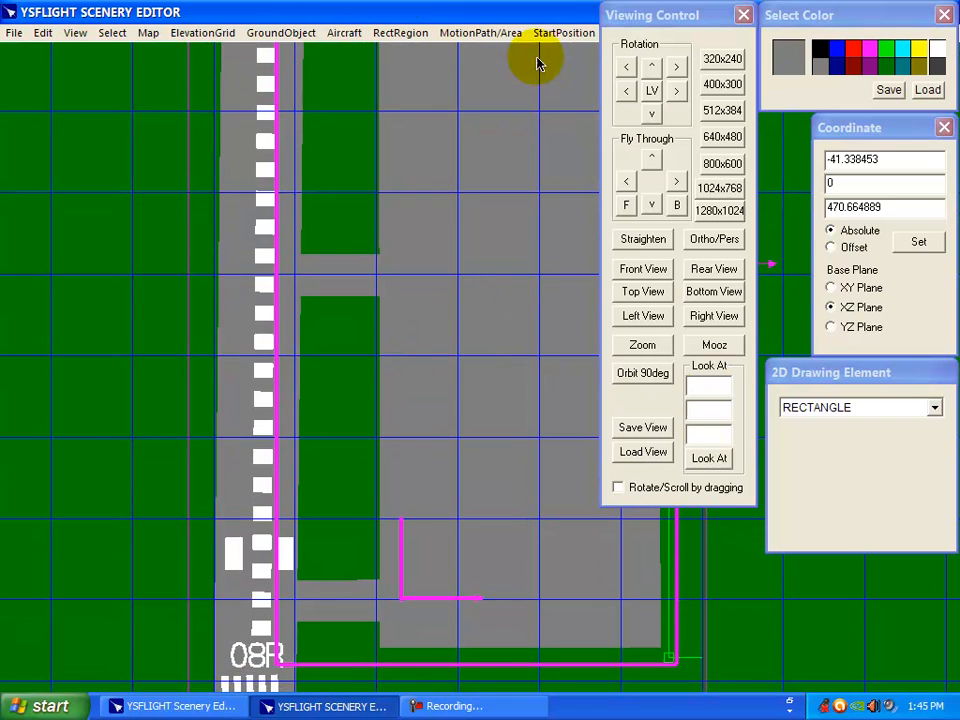
click(147, 32)
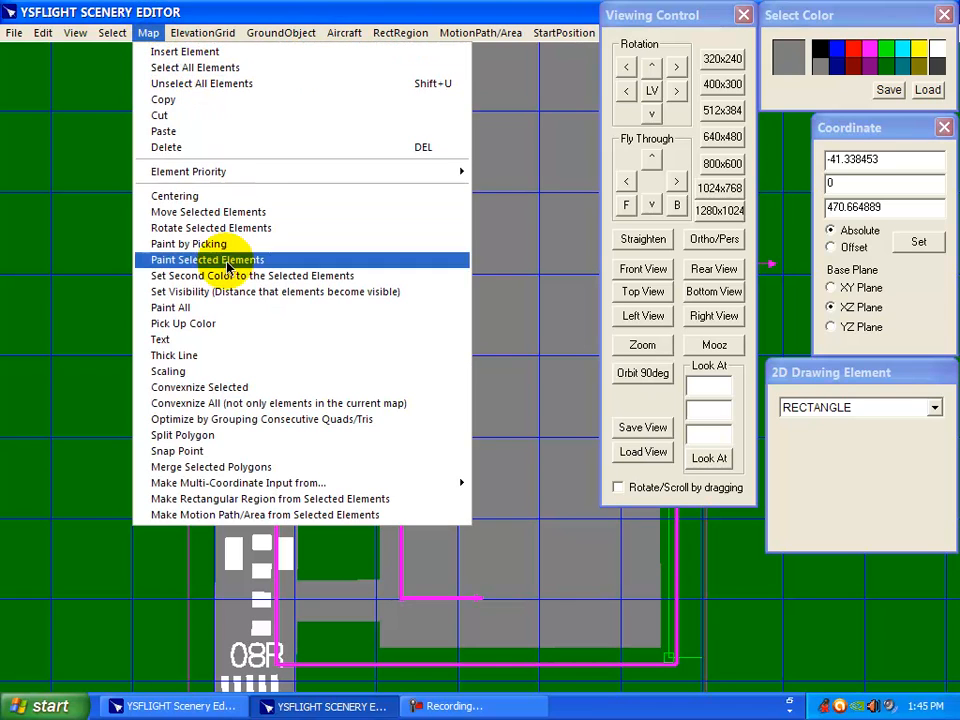
click(195, 356)
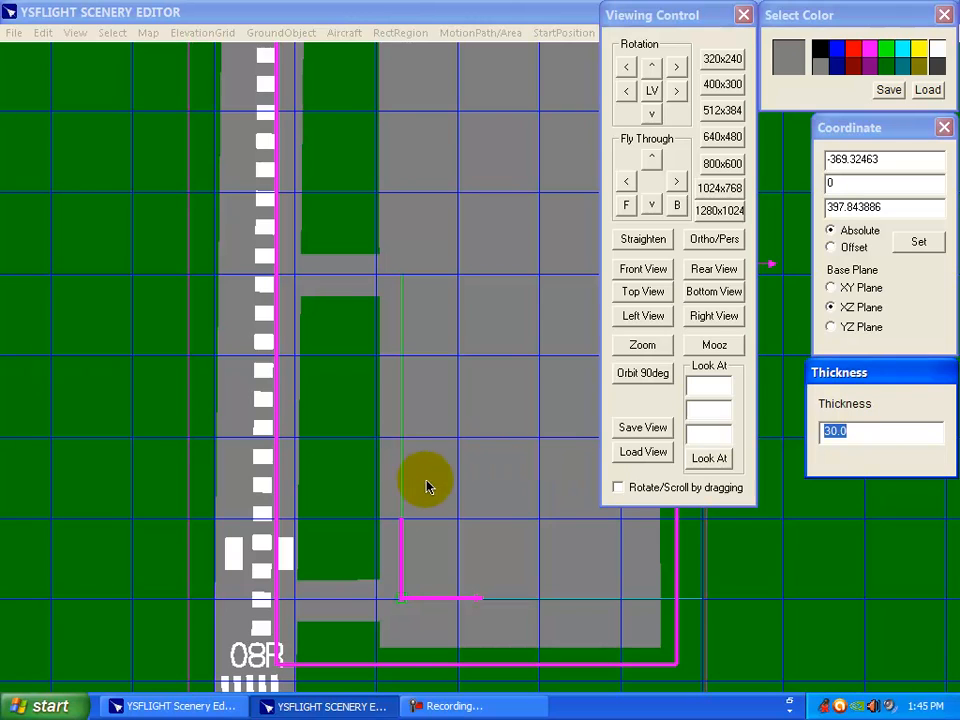
text(1)
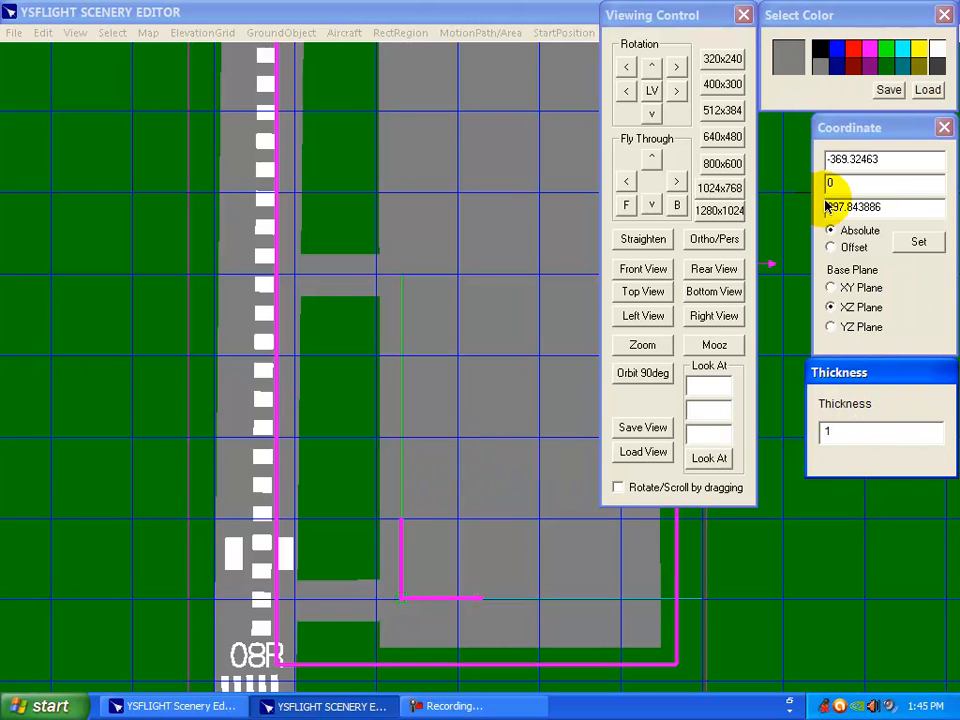
click(918, 50)
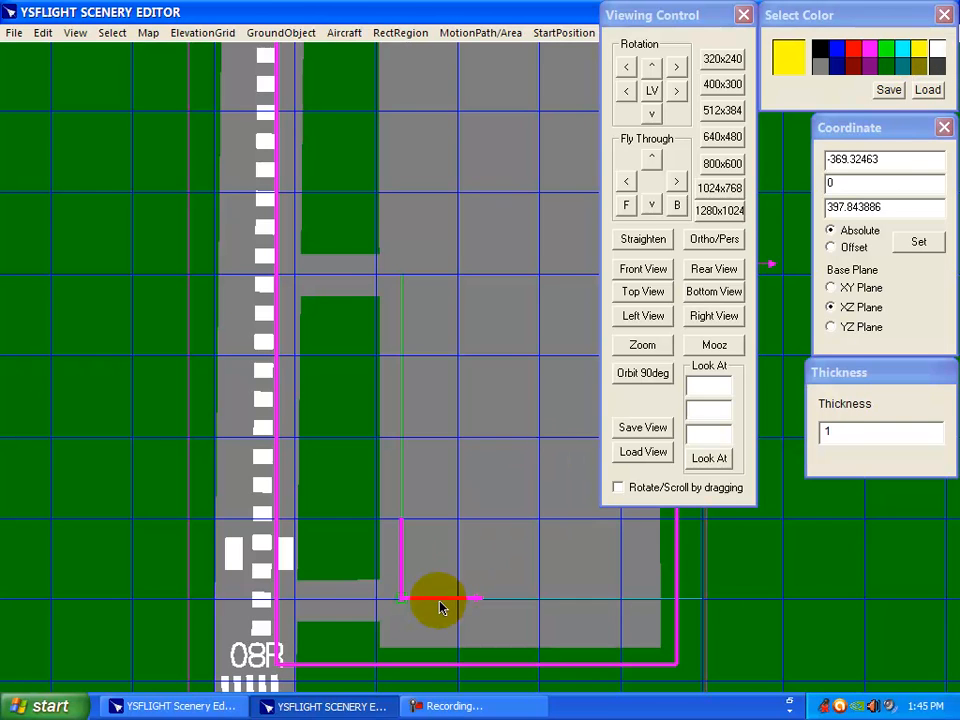
- Draw a yellow taxi line from the apron's middle junction, curving through the taxiway near 08R and onto the runway centerline
scroll(435, 580, up, 2)
scroll(424, 535, down, 3)
middle_drag(418, 514, 337, 547)
scroll(402, 508, down, 2)
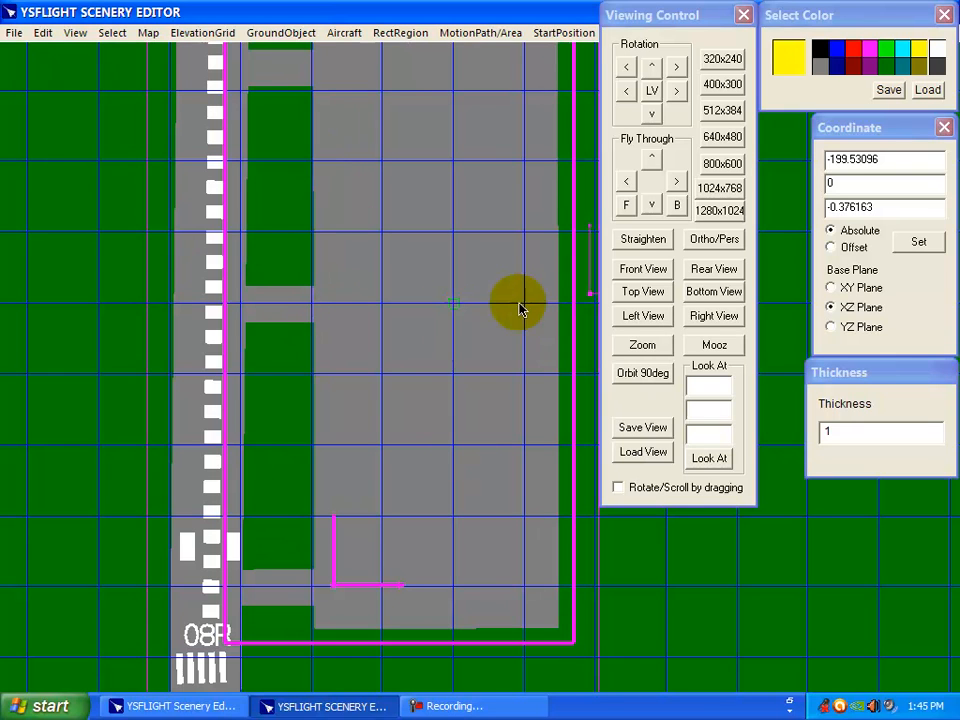
mouse_move(448, 309)
mouse_down()
mouse_move(455, 512)
mouse_move(437, 570)
mouse_move(336, 590)
mouse_move(210, 592)
mouse_move(210, 563)
mouse_move(365, 552)
mouse_up()
scroll(362, 556, up, 5)
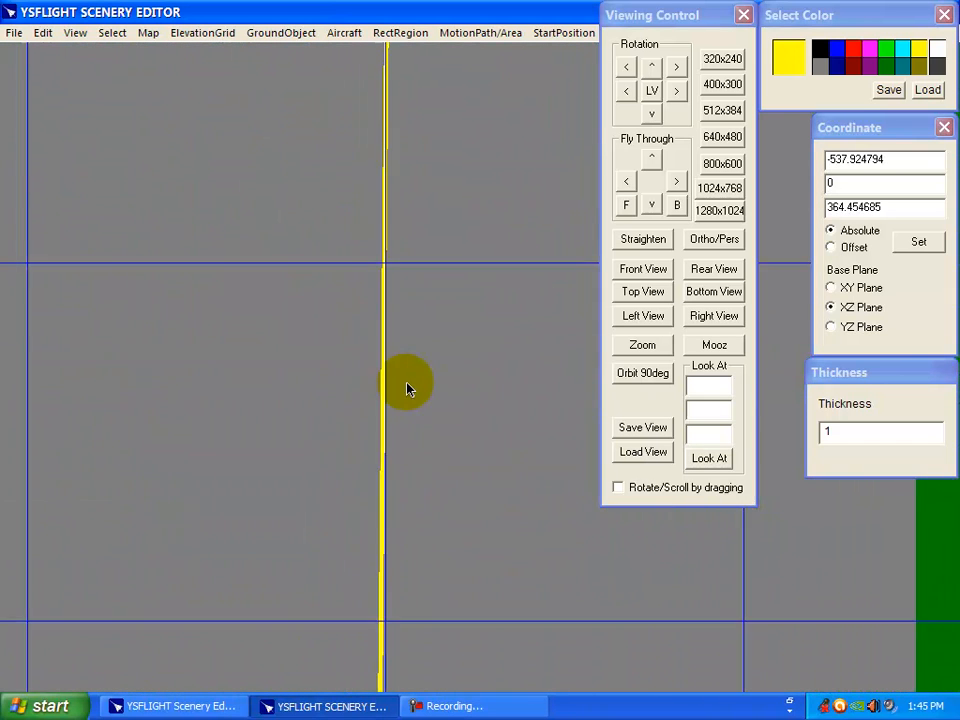
middle_drag(407, 388, 490, 178)
middle_drag(396, 550, 437, 197)
middle_drag(167, 664, 335, 337)
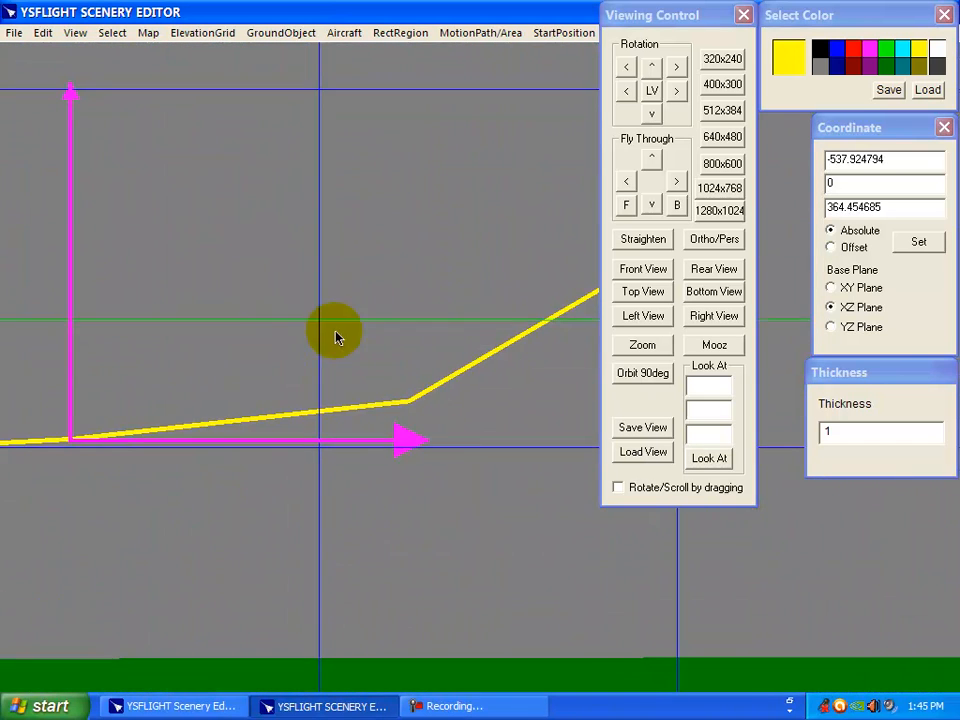
middle_drag(245, 386, 510, 420)
middle_drag(218, 425, 590, 420)
scroll(313, 459, down, 5)
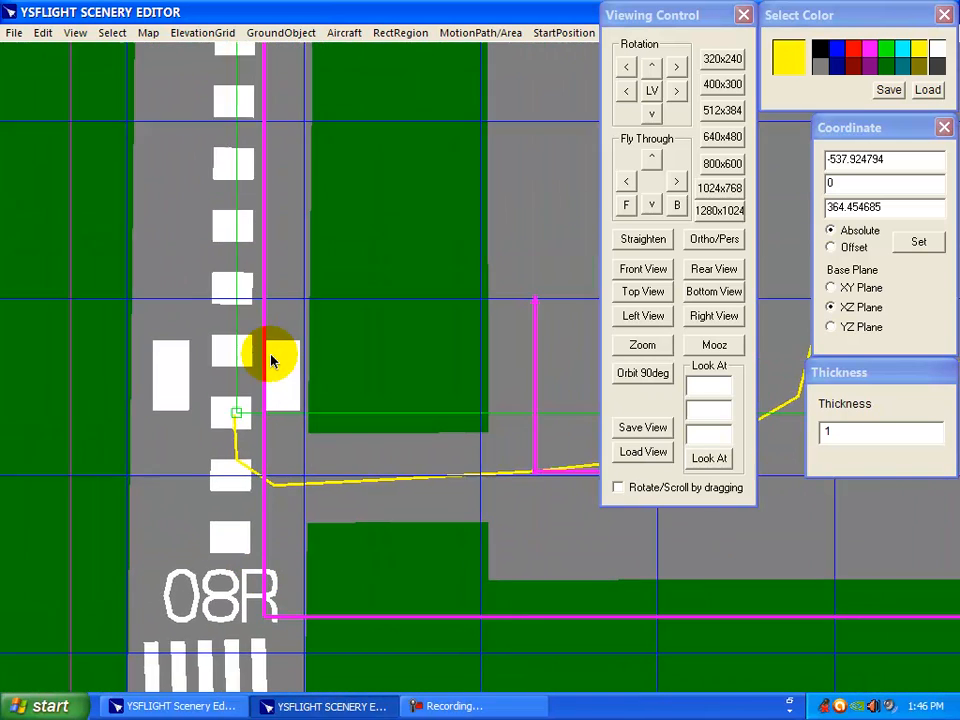
- Add a straight yellow taxi line through the middle taxiway, linking the runway centerline to the line on the apron
scroll(271, 360, down, 4)
middle_drag(300, 304, 115, 493)
middle_drag(212, 425, 209, 509)
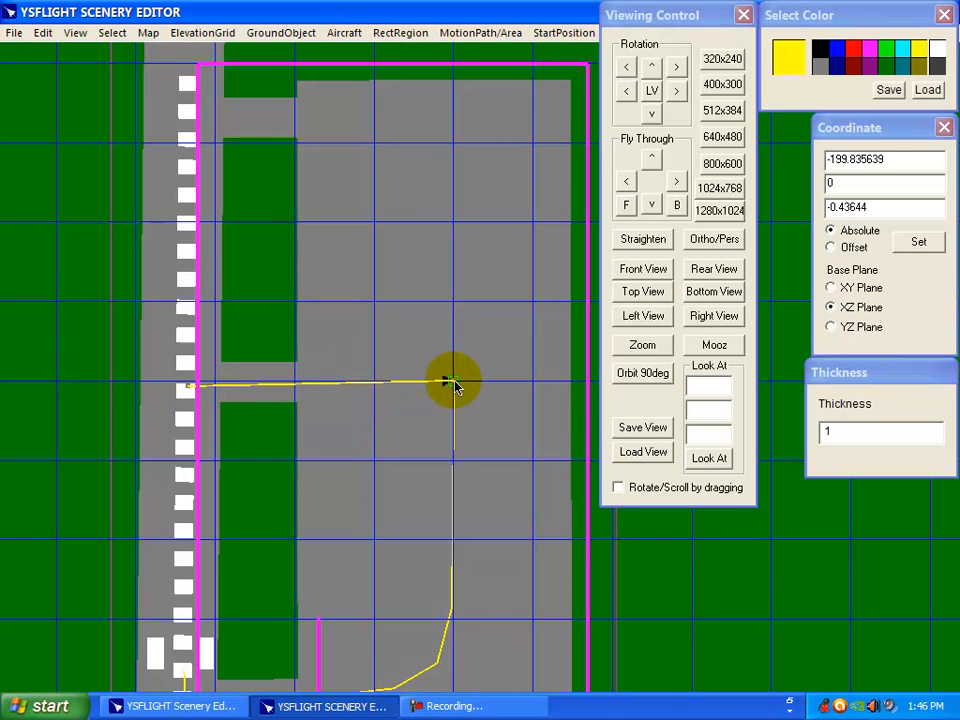
- Draw a yellow taxi line from the runway through the taxiway farthest from 08R, curving across the apron to the middle junction
shift+drag(202, 338, 202, 506)
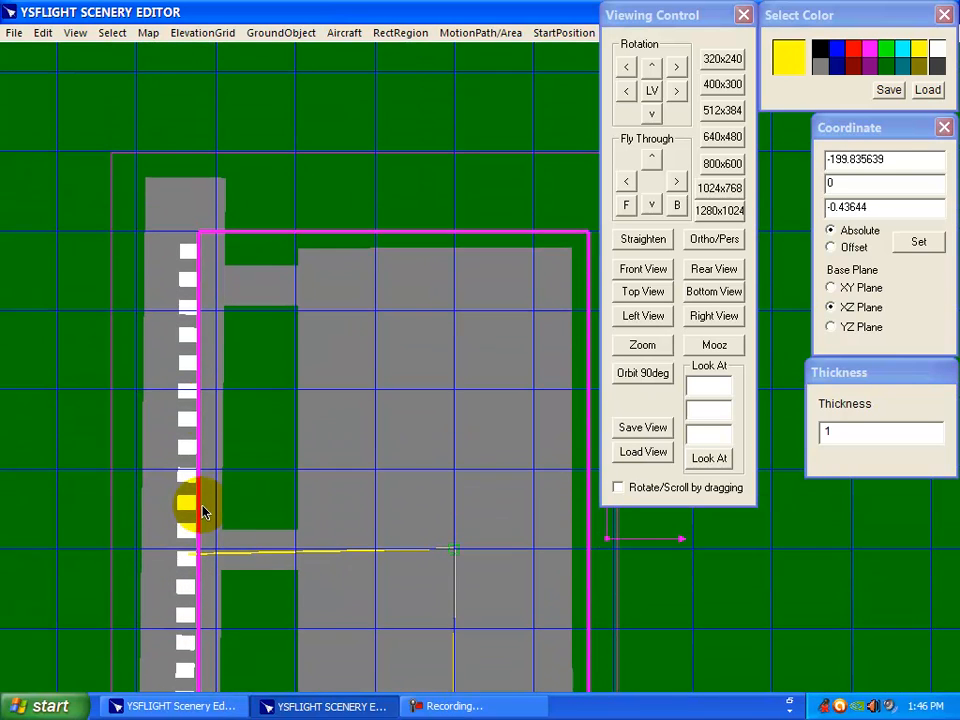
click(195, 282)
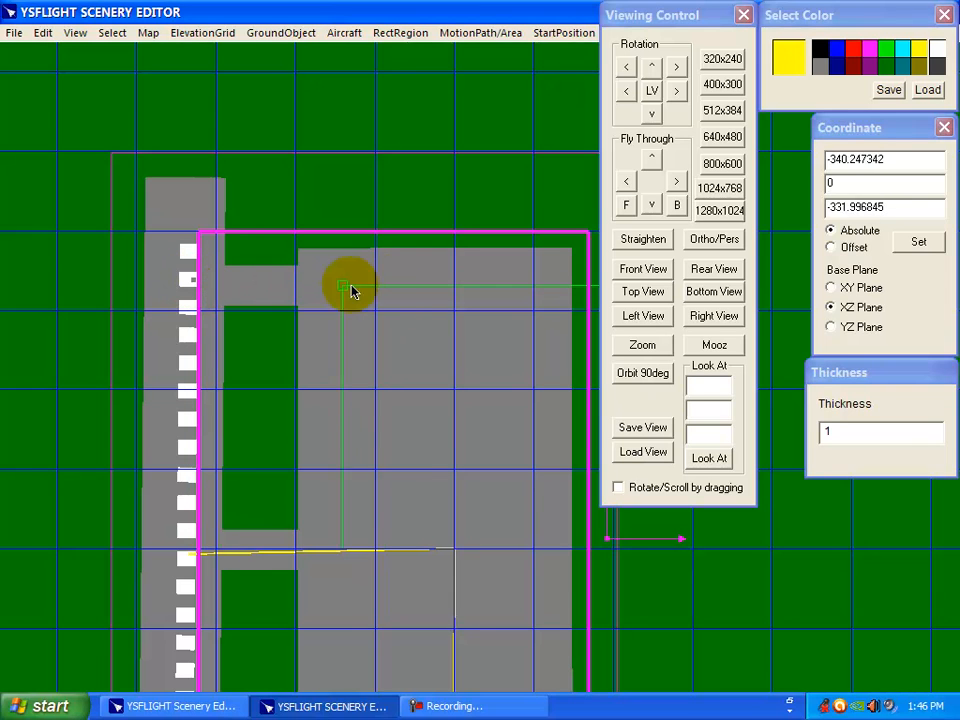
click(376, 285)
click(418, 287)
click(454, 320)
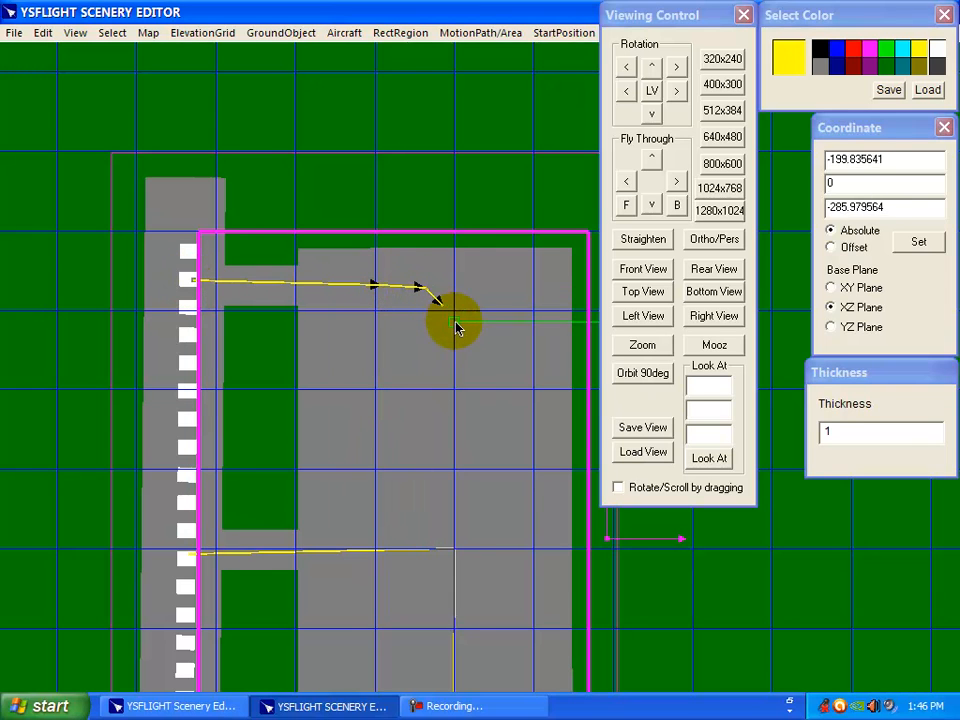
click(455, 548)
right_click(454, 549)
- Look over the yellow taxi lines along the three taxiways and the apron
shift+drag(457, 601, 456, 461)
ctrl+shift+drag(438, 543, 437, 334)
shift+drag(366, 494, 440, 582)
ctrl+shift+drag(449, 452, 380, 328)
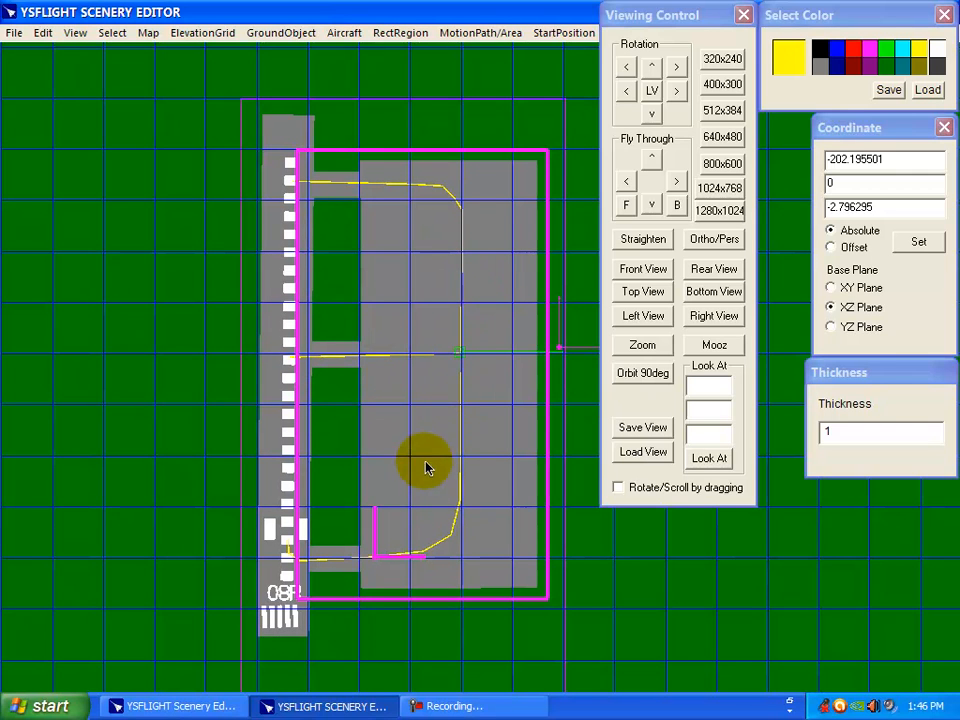
ctrl+shift+drag(444, 540, 437, 493)
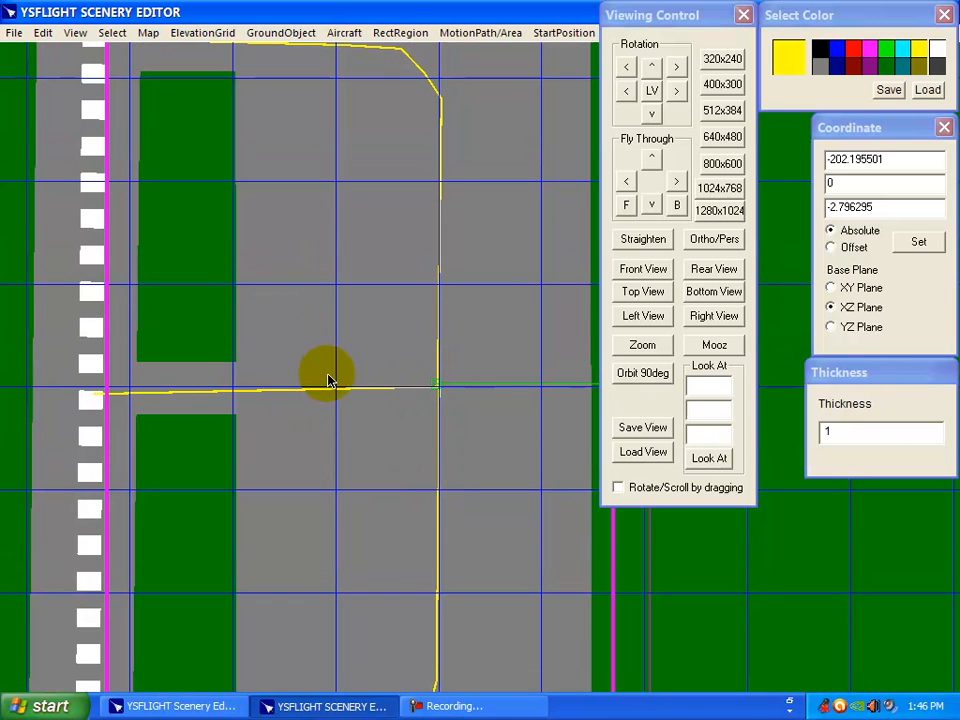
shift+drag(315, 343, 306, 381)
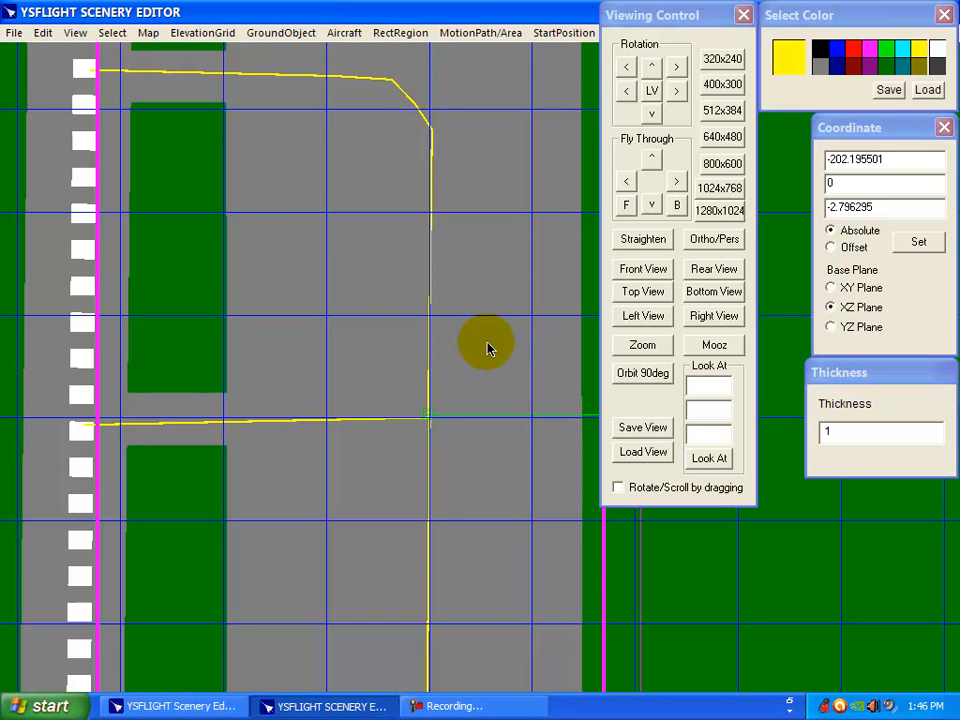
middle_drag(476, 606, 311, 596)
key(s)
middle_drag(342, 492, 312, 530)
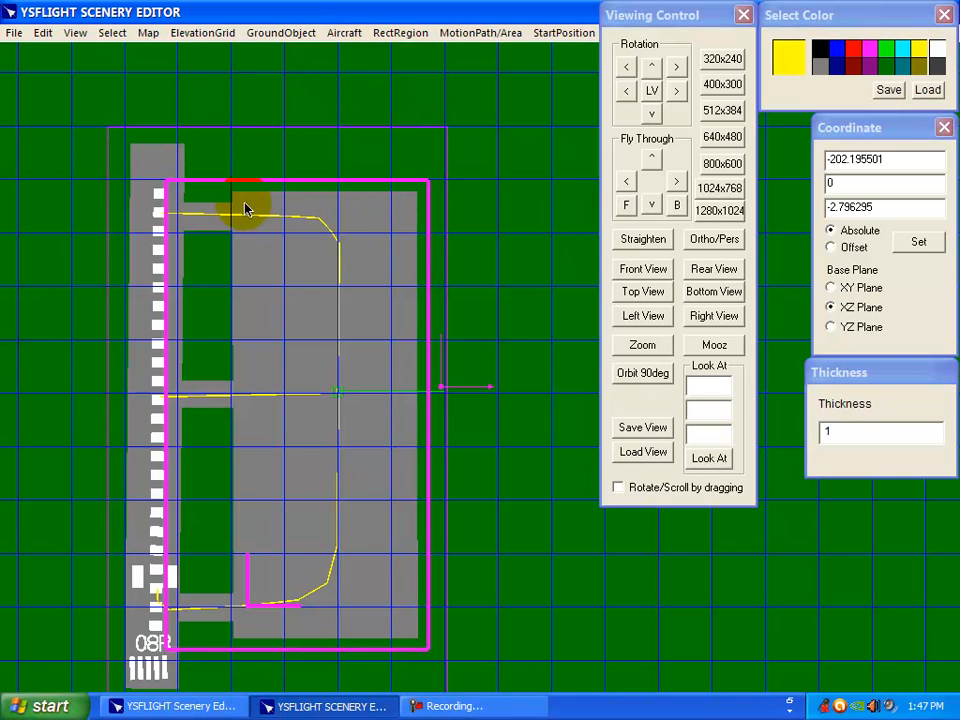
- Start inserting an elevation grid and outline it with three corner points across the apron's outer edge, toward the end away from 08R
click(43, 32)
mouse_move(180, 127)
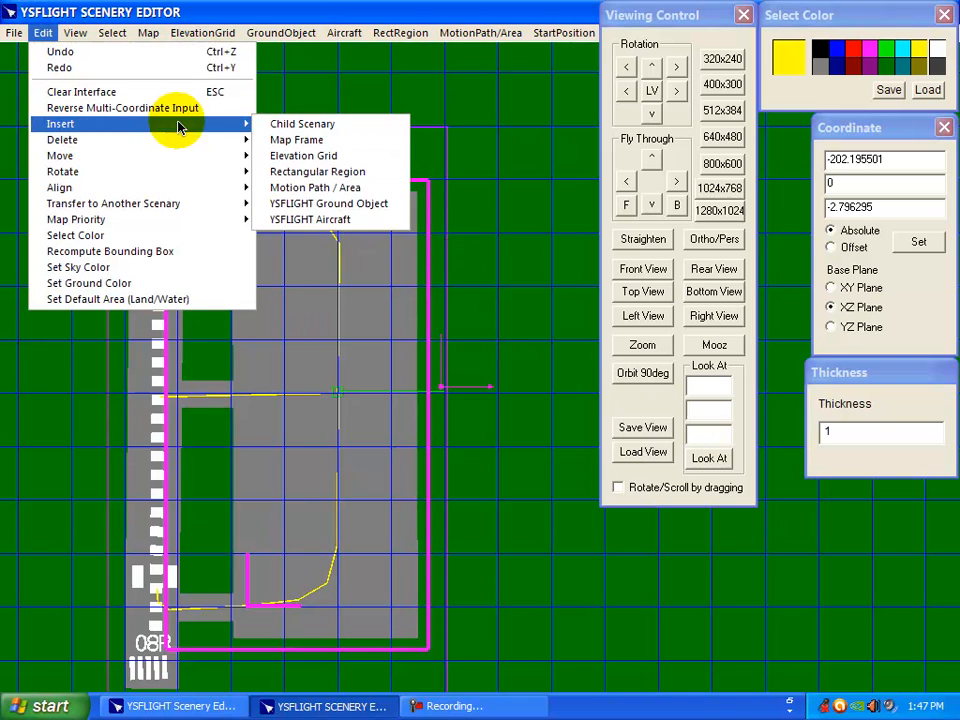
click(330, 157)
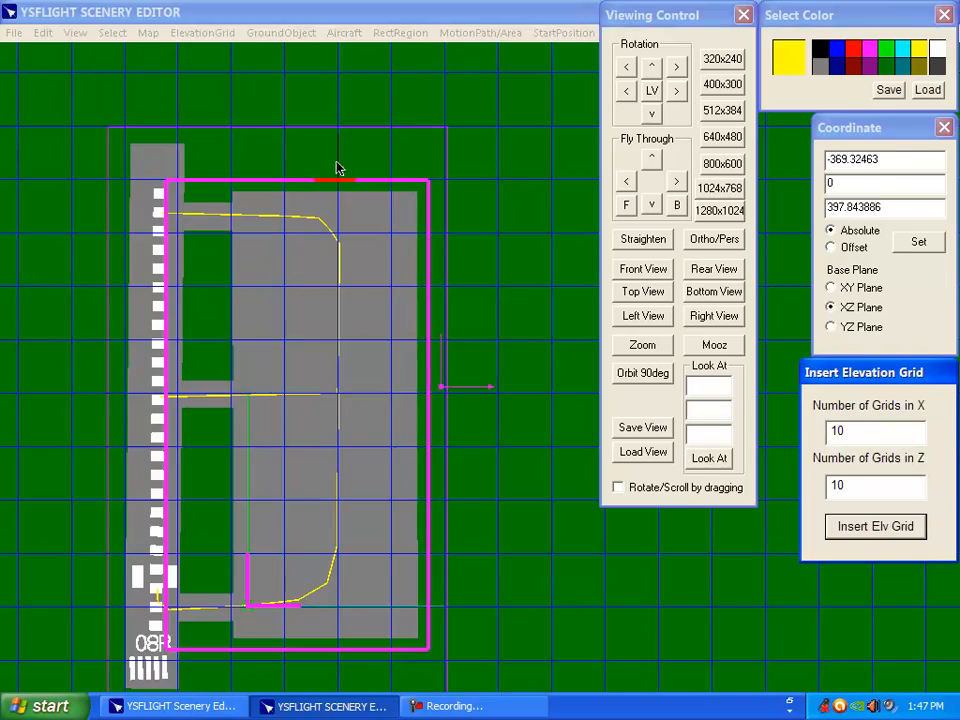
middle_drag(556, 583, 542, 466)
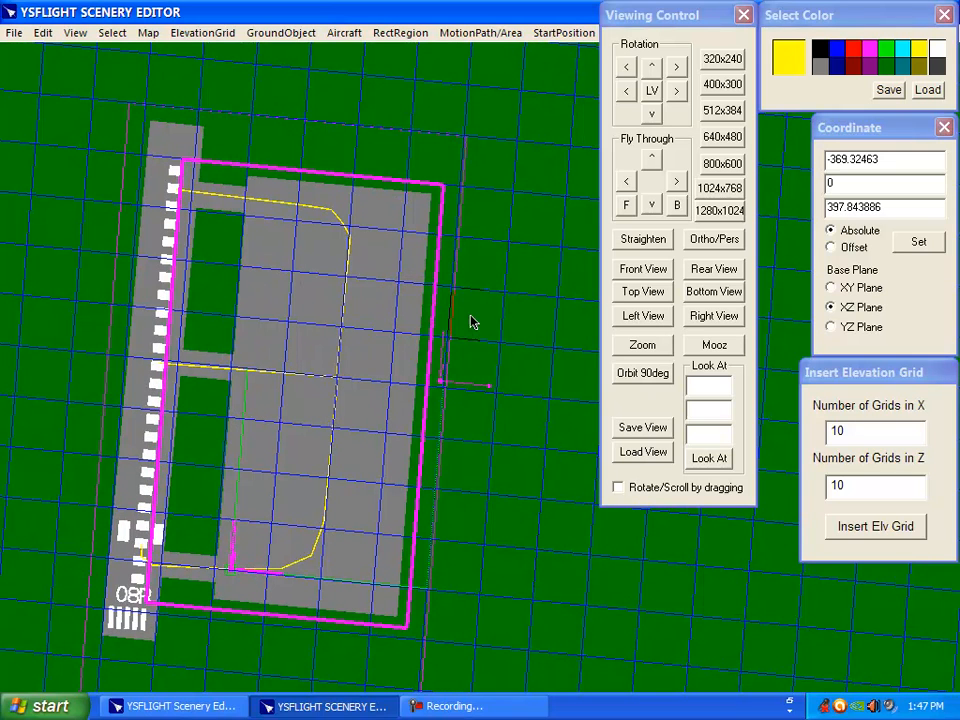
click(404, 234)
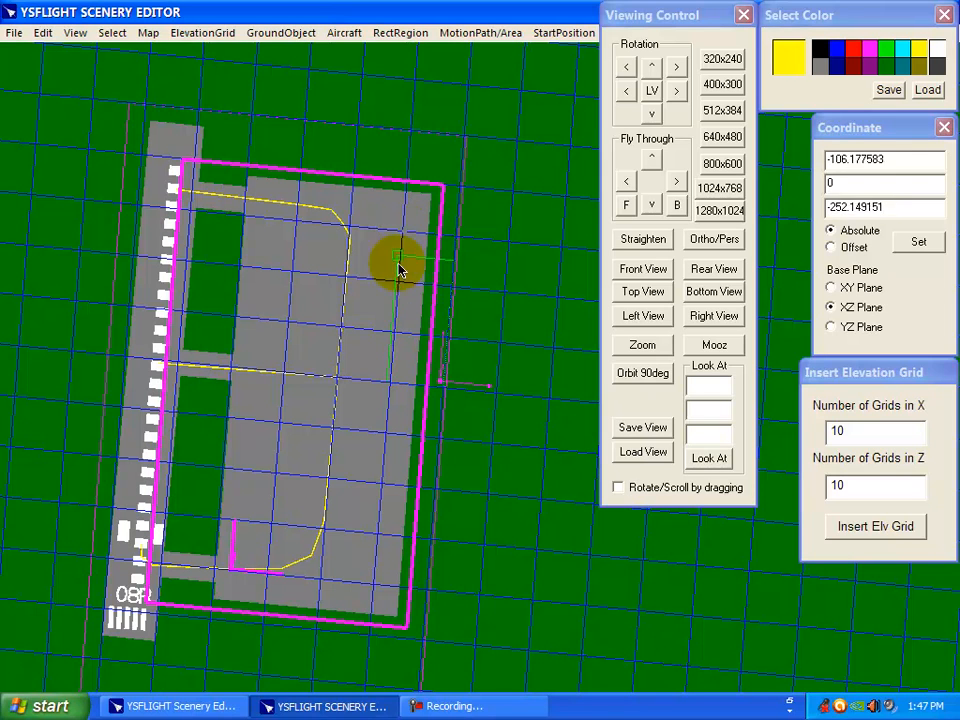
click(393, 329)
click(503, 347)
key(Delete)
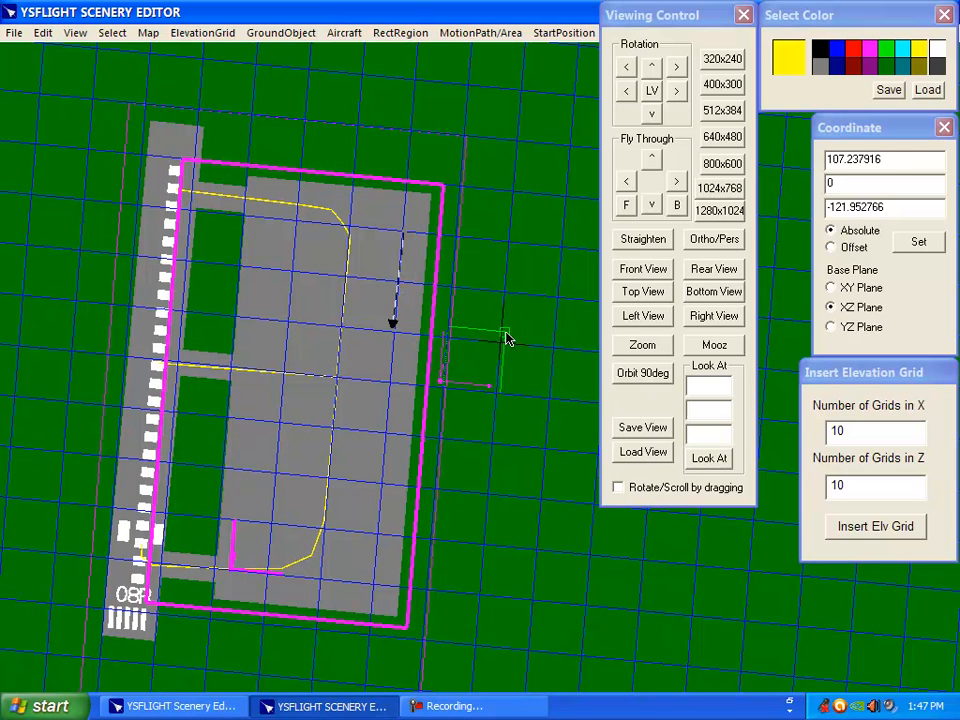
key(Delete)
click(394, 329)
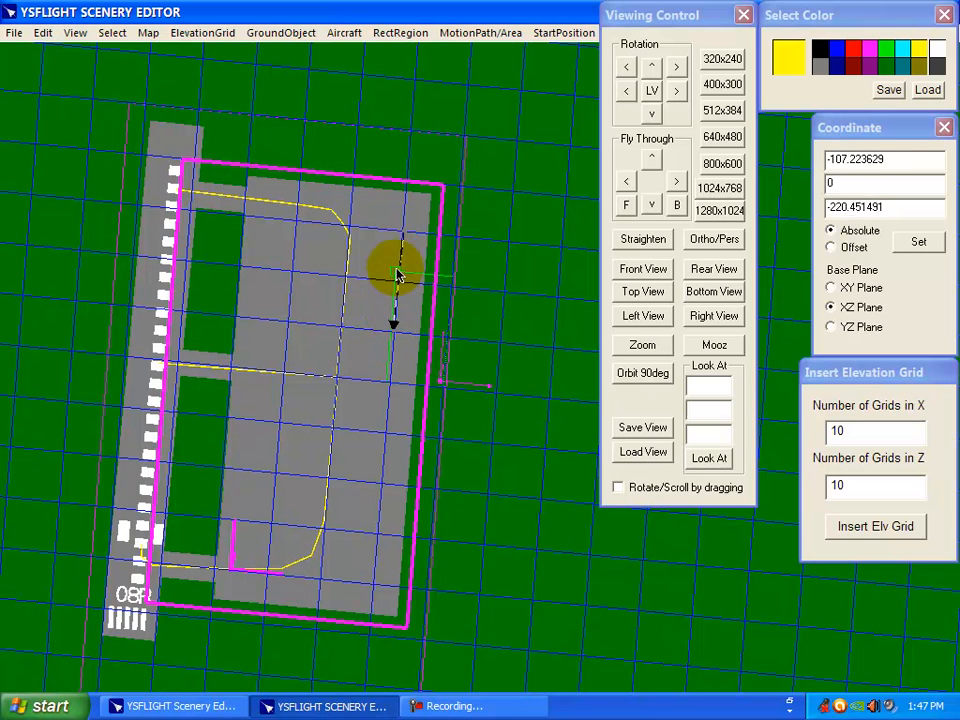
click(403, 235)
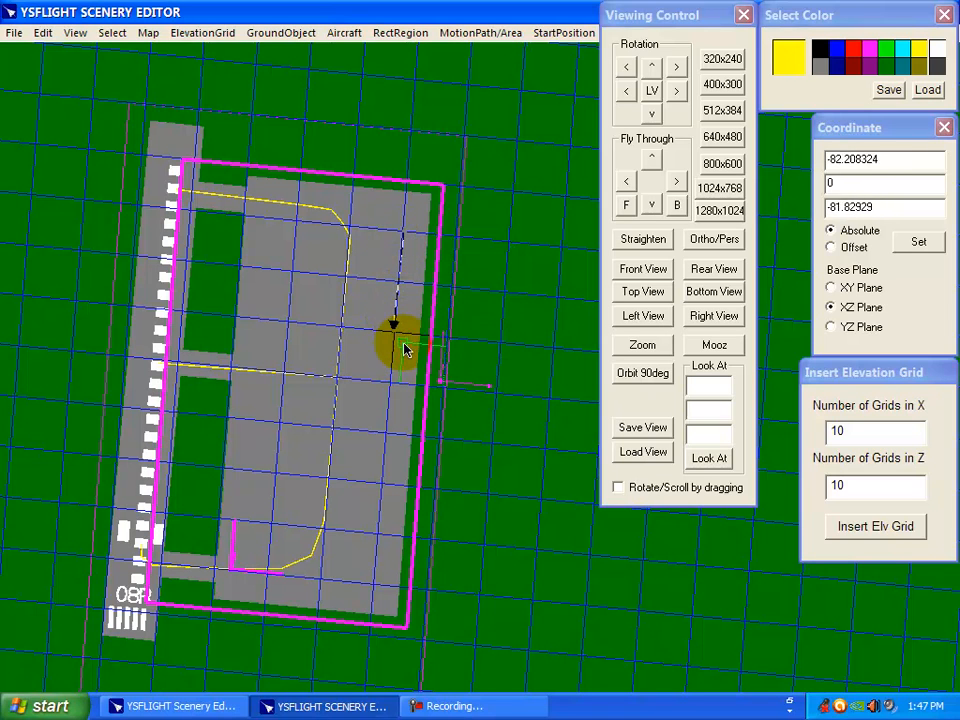
click(501, 345)
middle_drag(536, 478, 420, 539)
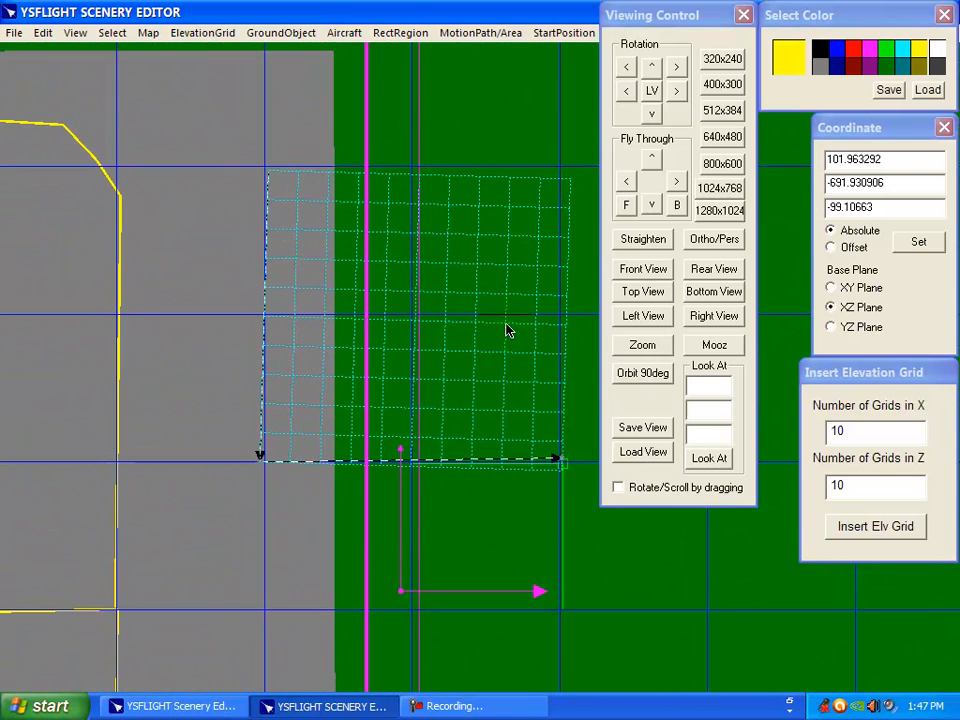
- Set the elevation grid to 1 cell in X and 1 cell in Z
click(812, 368)
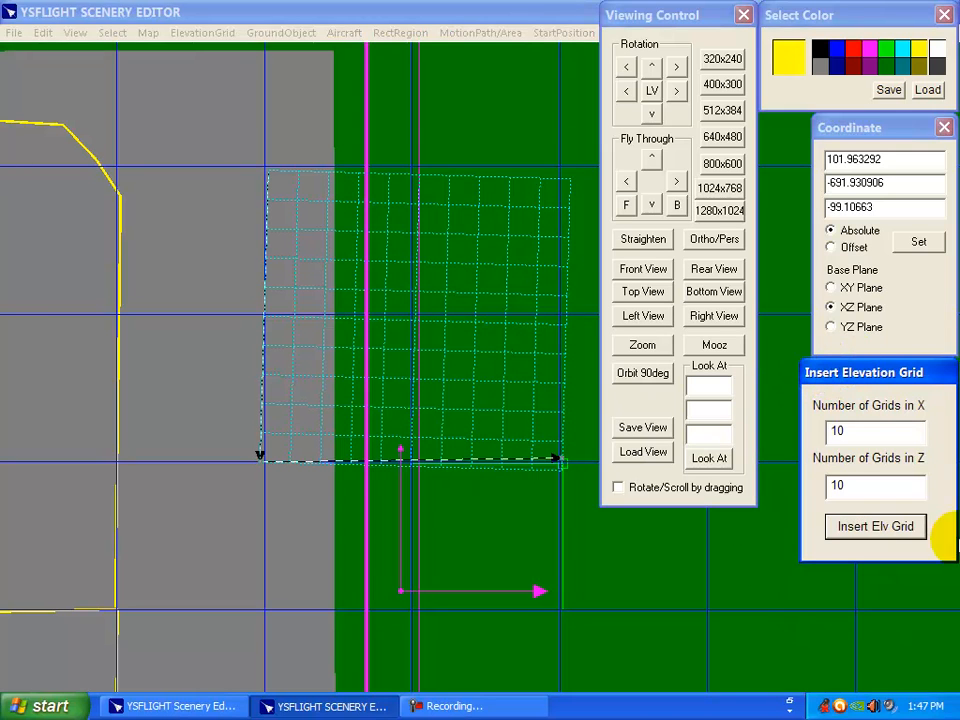
double_click(840, 429)
text(1)
double_click(836, 486)
text(1)
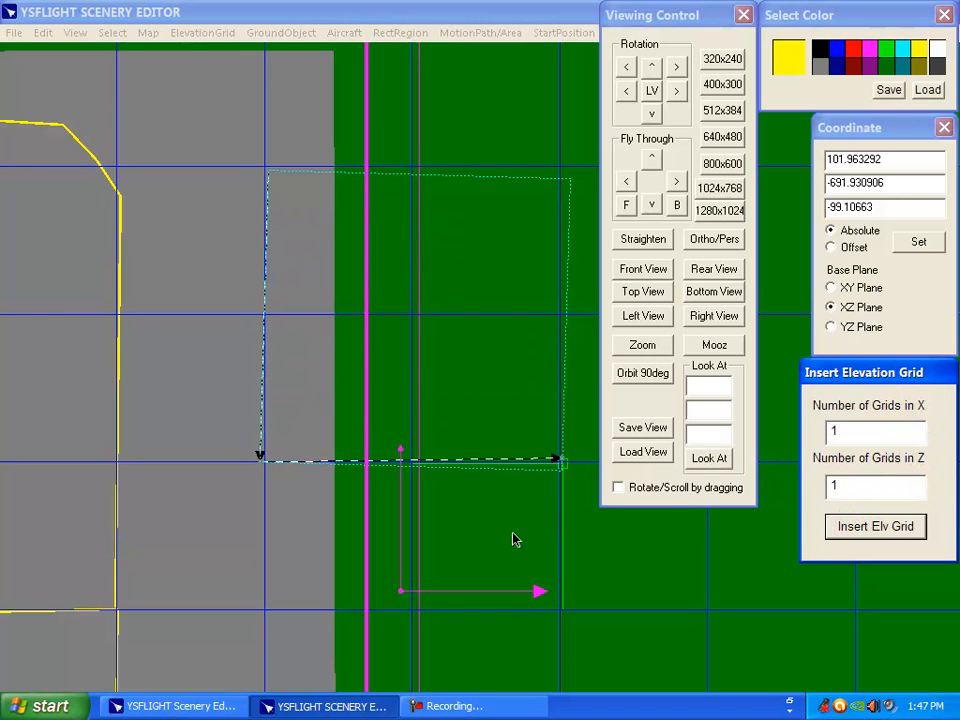
- Choose gray as the color and insert the outlined elevation grid
drag(588, 610, 604, 562)
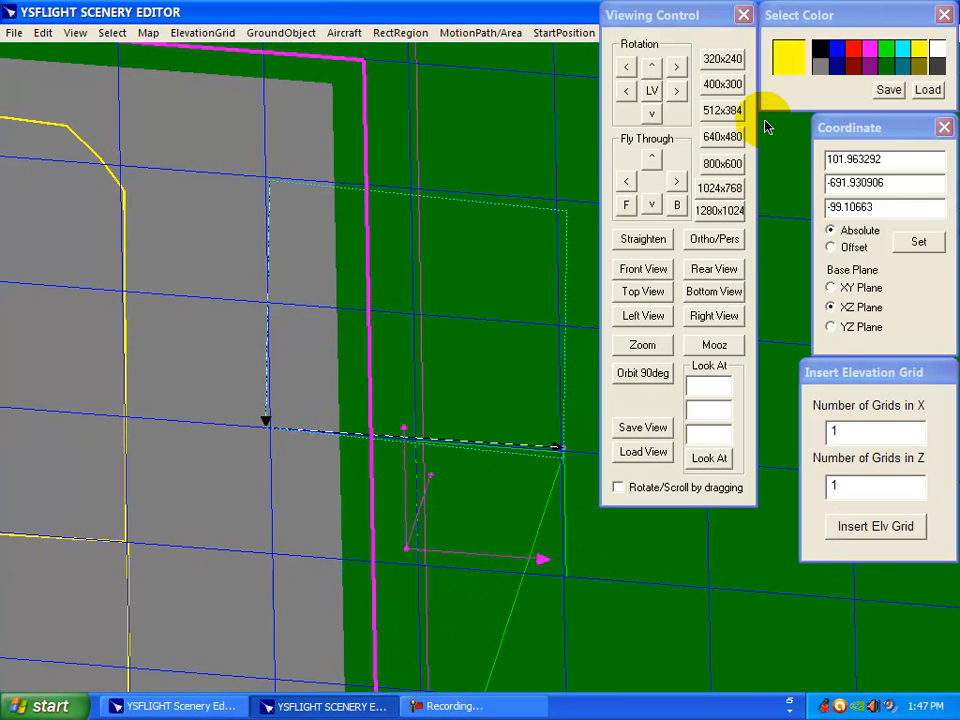
click(857, 66)
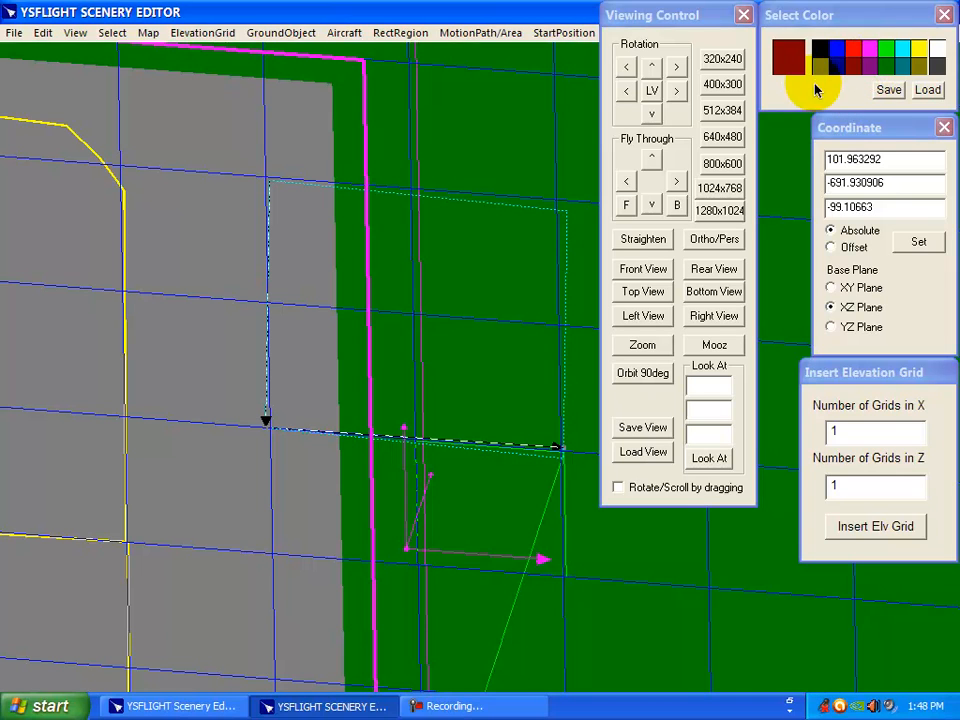
click(822, 68)
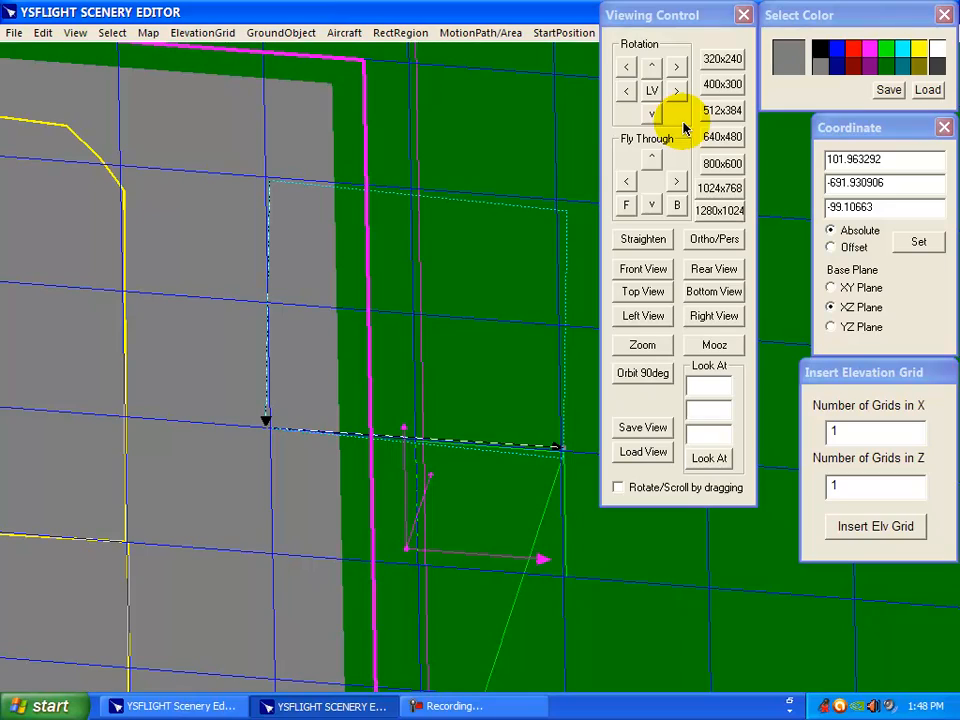
key(Return)
- Check the inserted elevation grid from an angled view and clear the interface
middle_drag(511, 523, 530, 576)
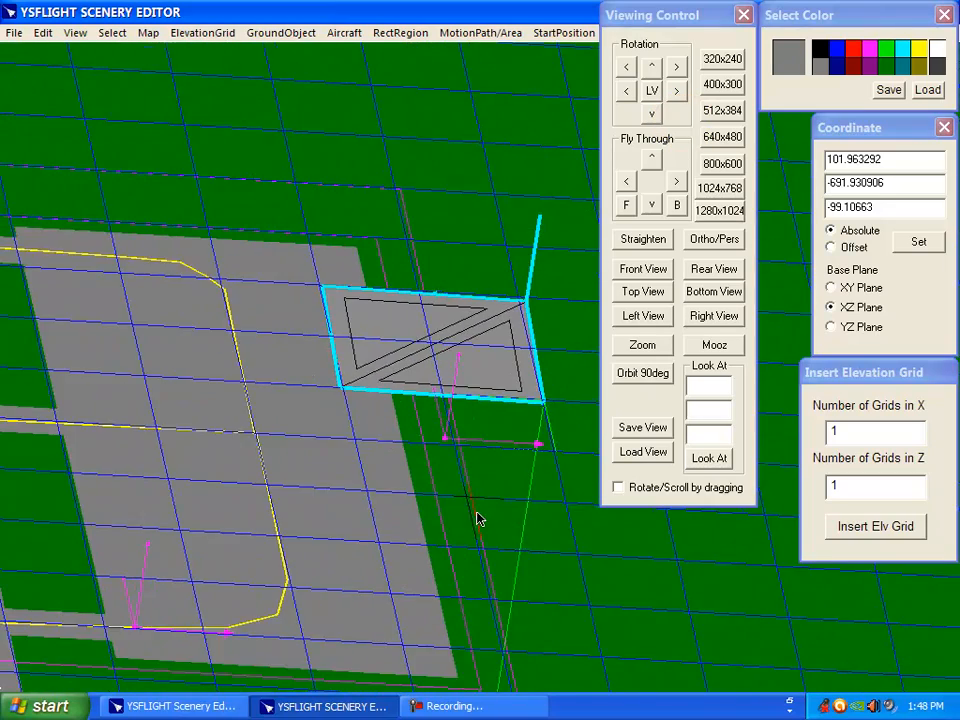
middle_drag(478, 519, 480, 536)
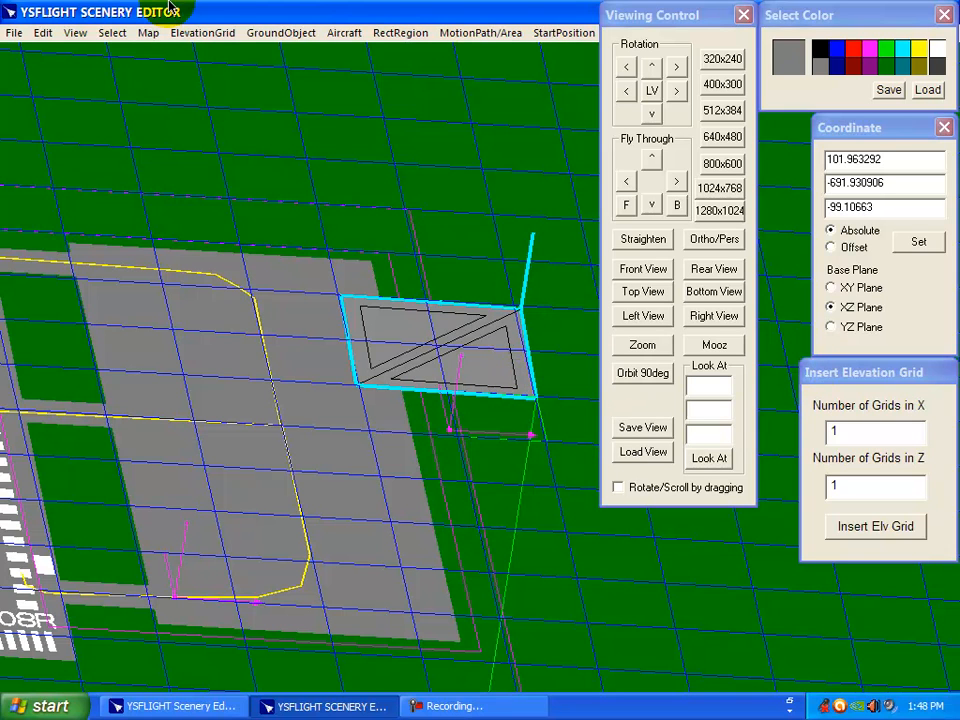
click(42, 36)
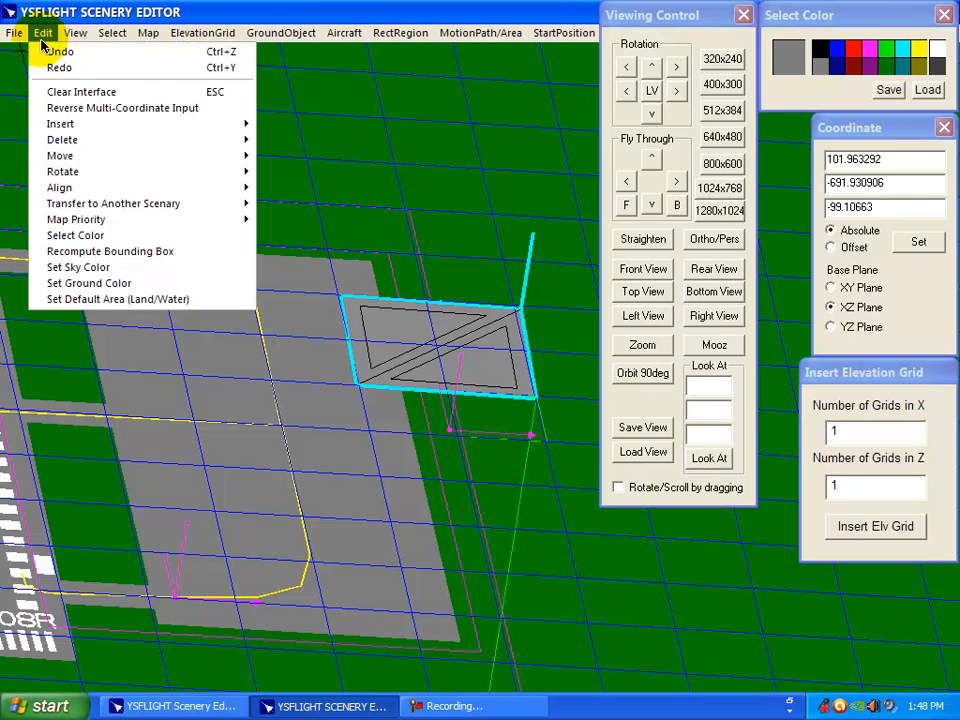
click(52, 92)
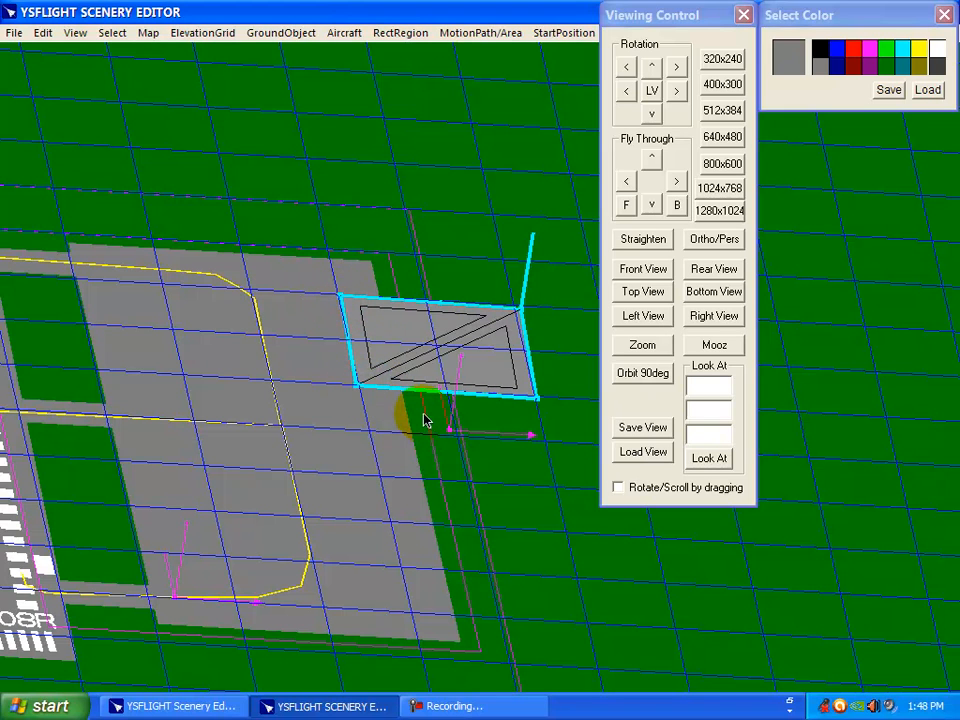
- Move the elevation grid's selected nodes straight up to a height of about 180.6
click(195, 33)
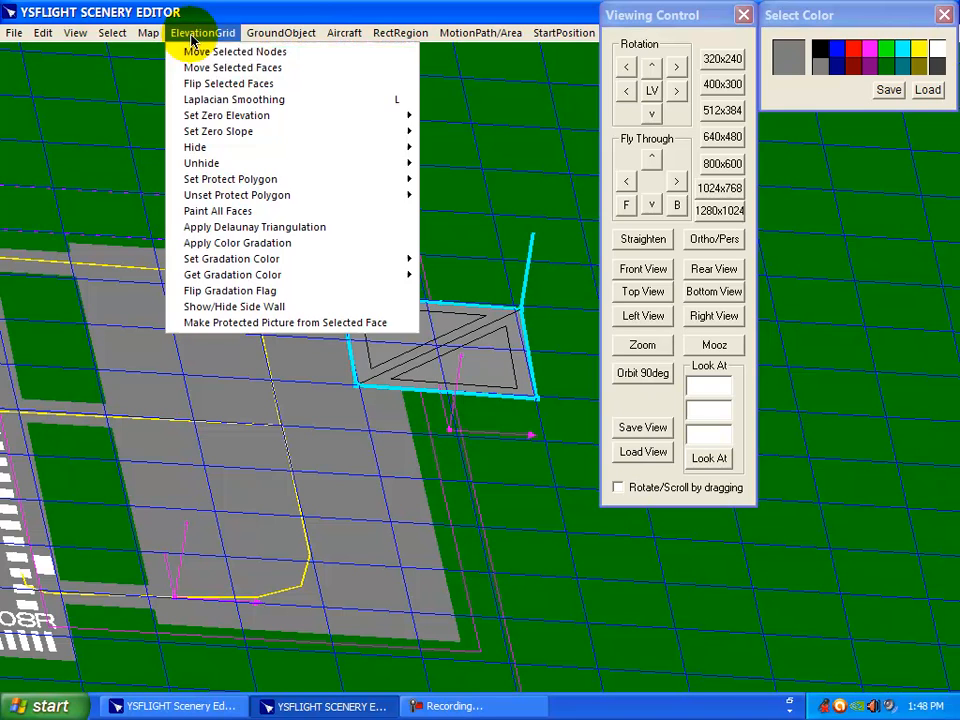
click(192, 51)
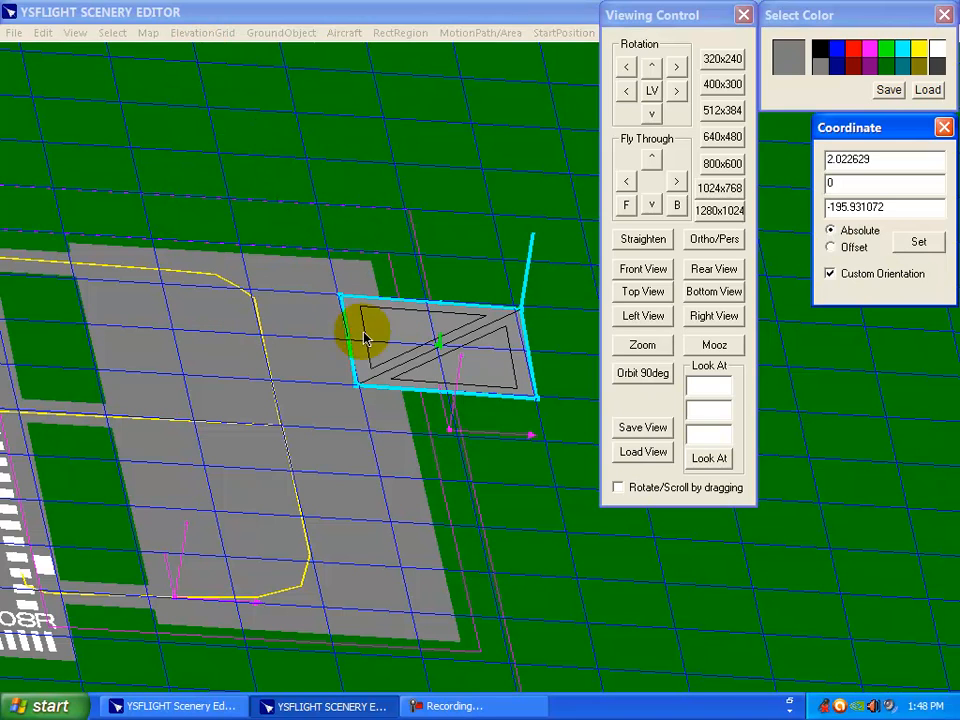
middle_drag(683, 579, 740, 616)
click(440, 357)
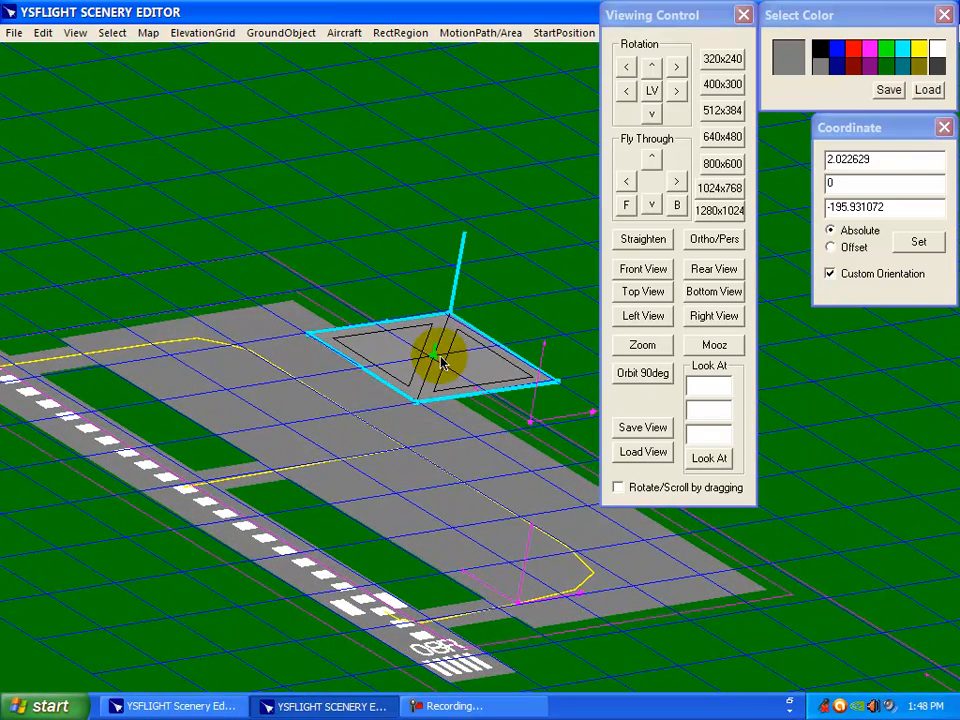
drag(435, 358, 456, 214)
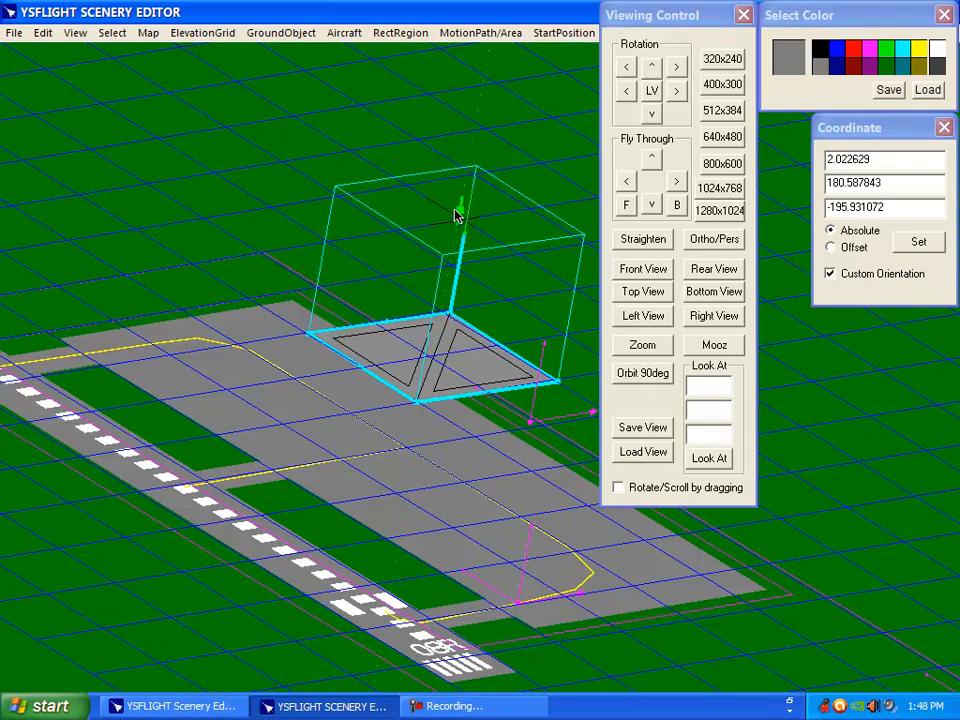
middle_drag(493, 437, 580, 517)
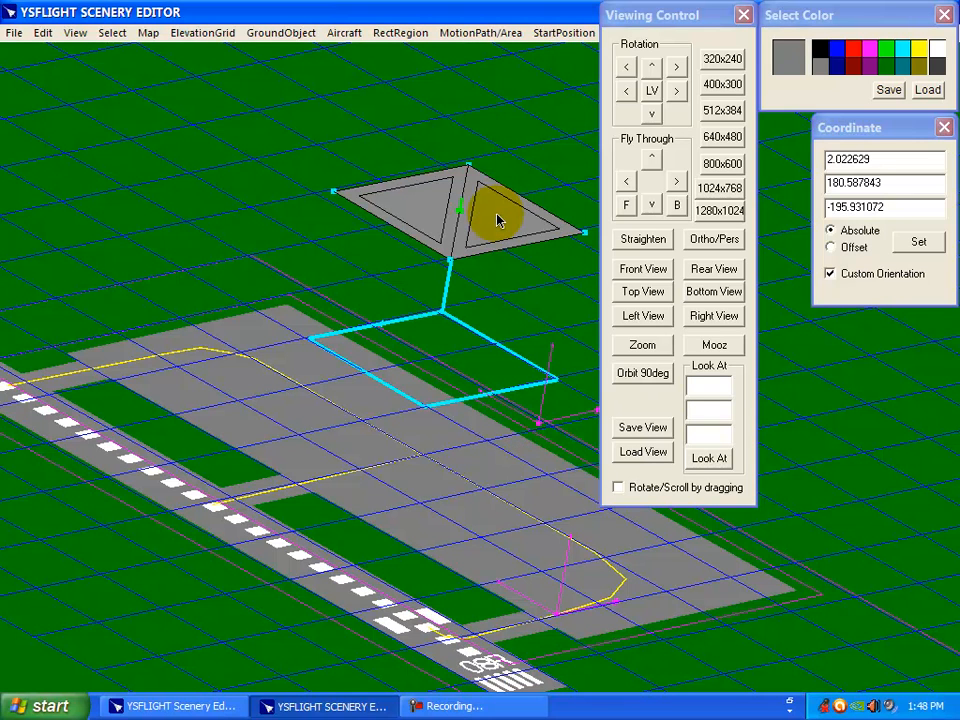
- Close the Coordinate window and reposition the Viewing Control window below the Select Color window
click(636, 20)
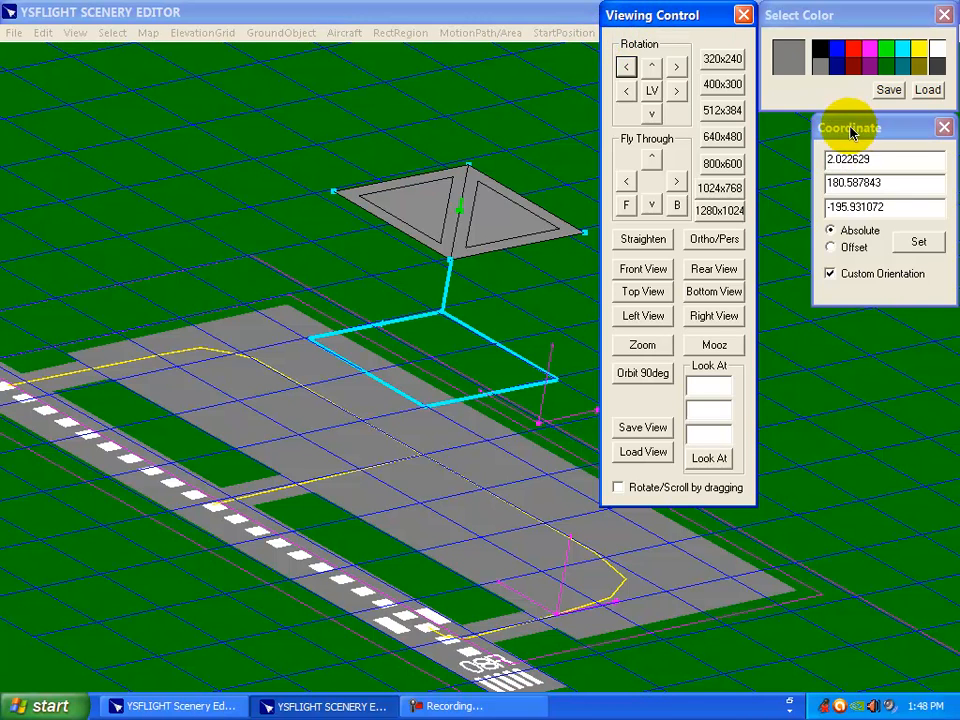
click(944, 127)
drag(647, 12, 855, 135)
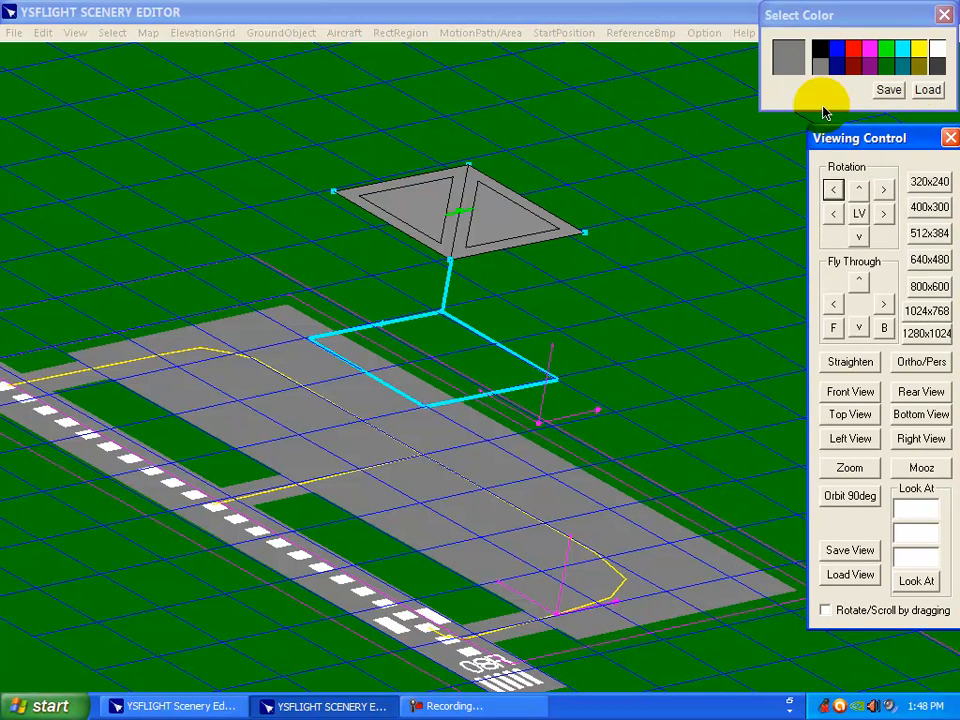
click(628, 20)
middle_drag(509, 389, 490, 428)
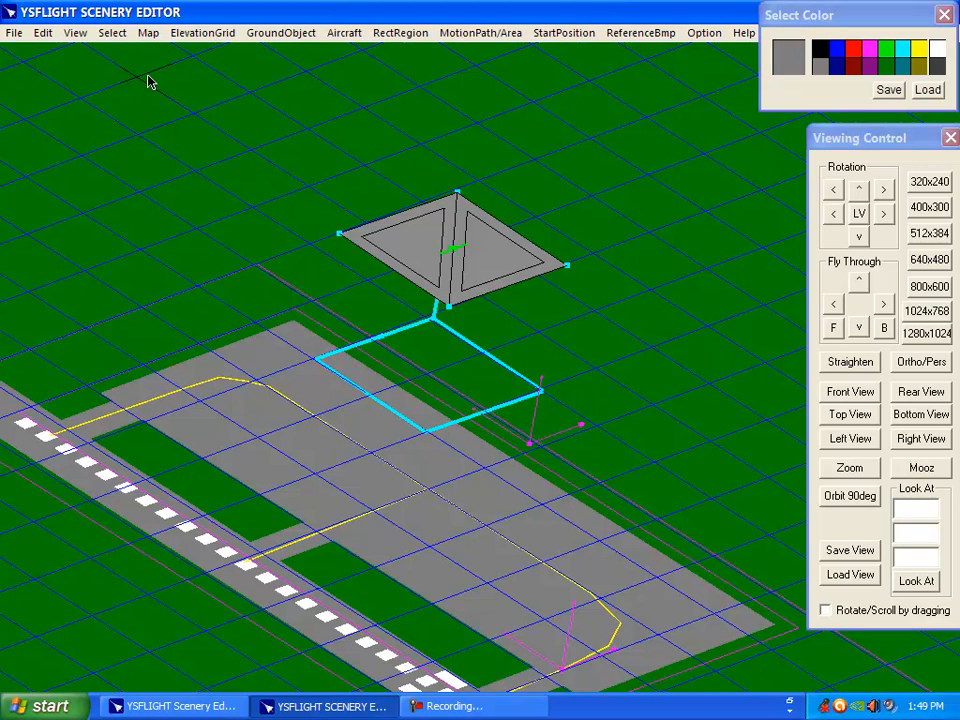
- Turn on side walls 0, 1, 2 and 3 for the raised elevation grid
click(195, 33)
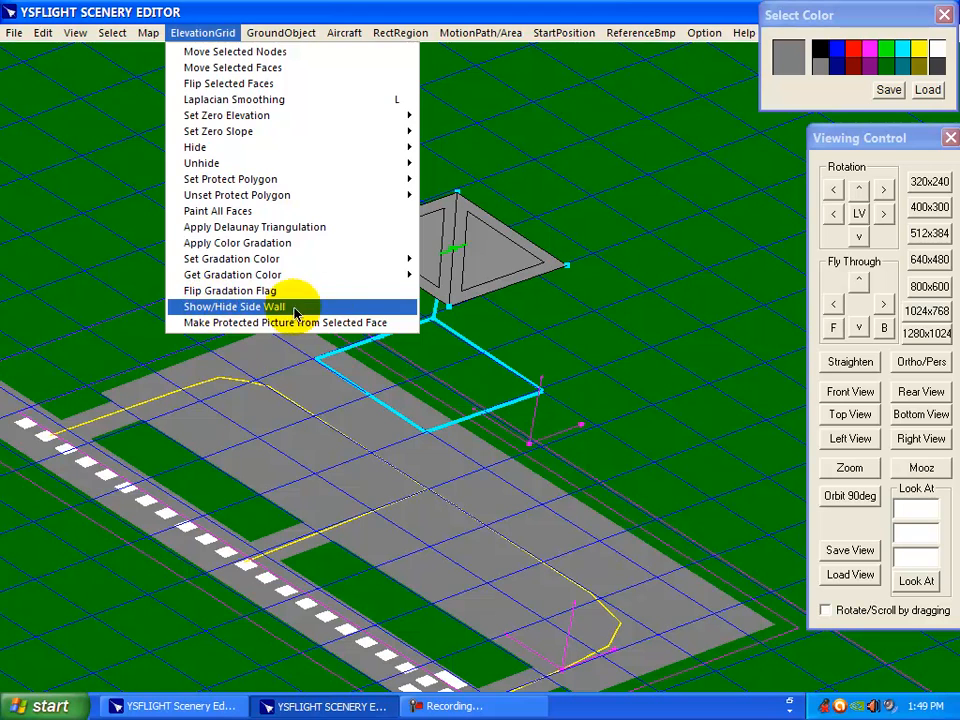
click(255, 310)
drag(115, 63, 136, 74)
click(41, 128)
click(41, 154)
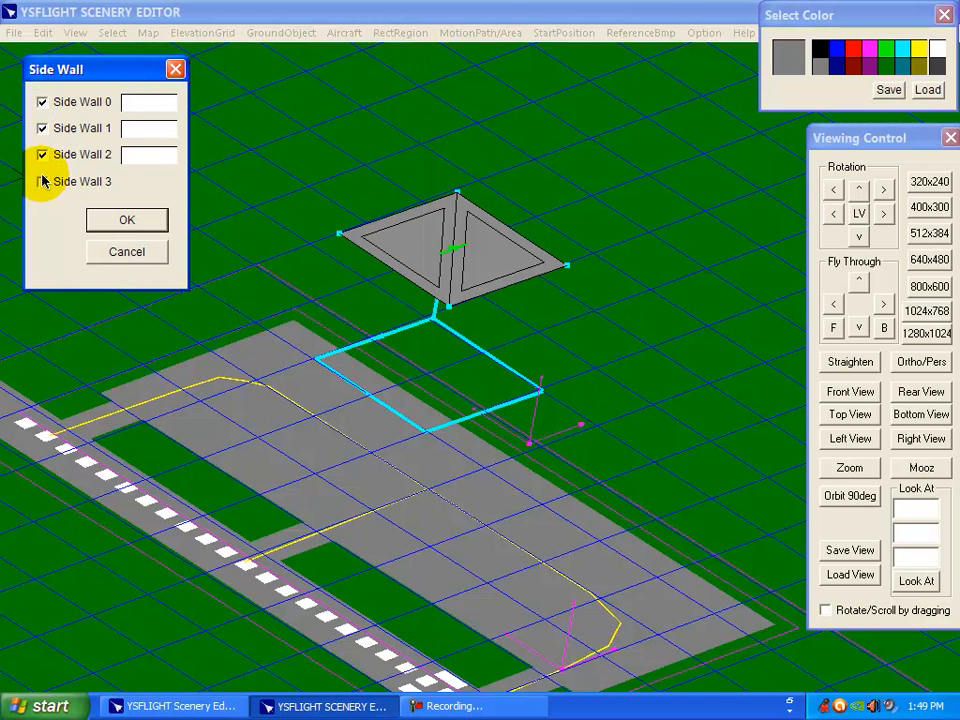
click(41, 181)
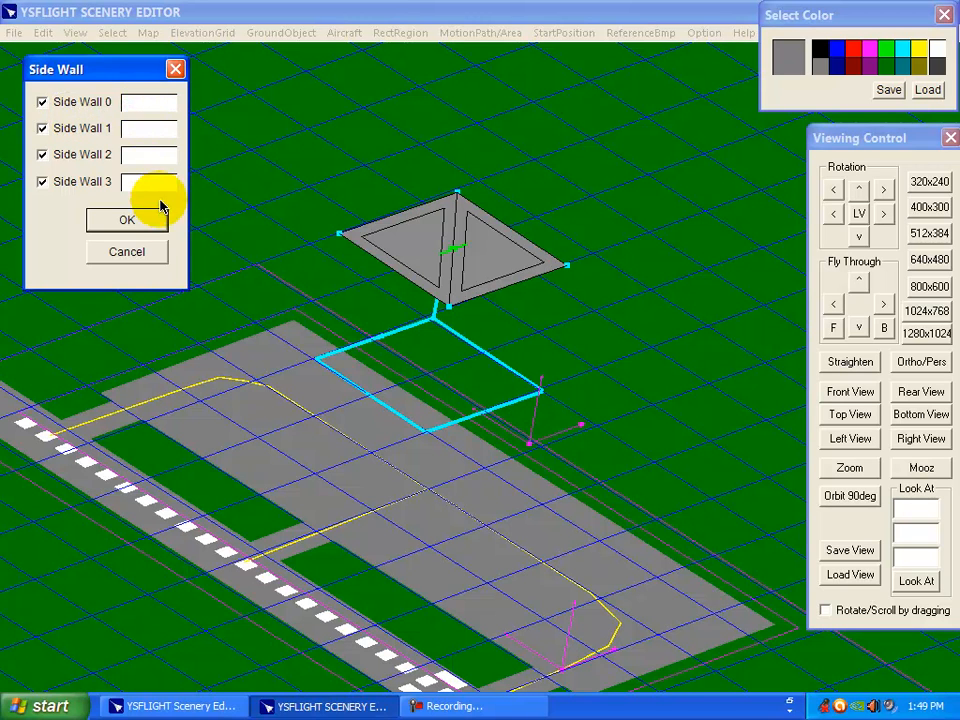
- Set the colors of Side Wall 0 and Side Wall 1 to the red custom color
click(154, 106)
drag(247, 98, 256, 101)
drag(331, 147, 413, 122)
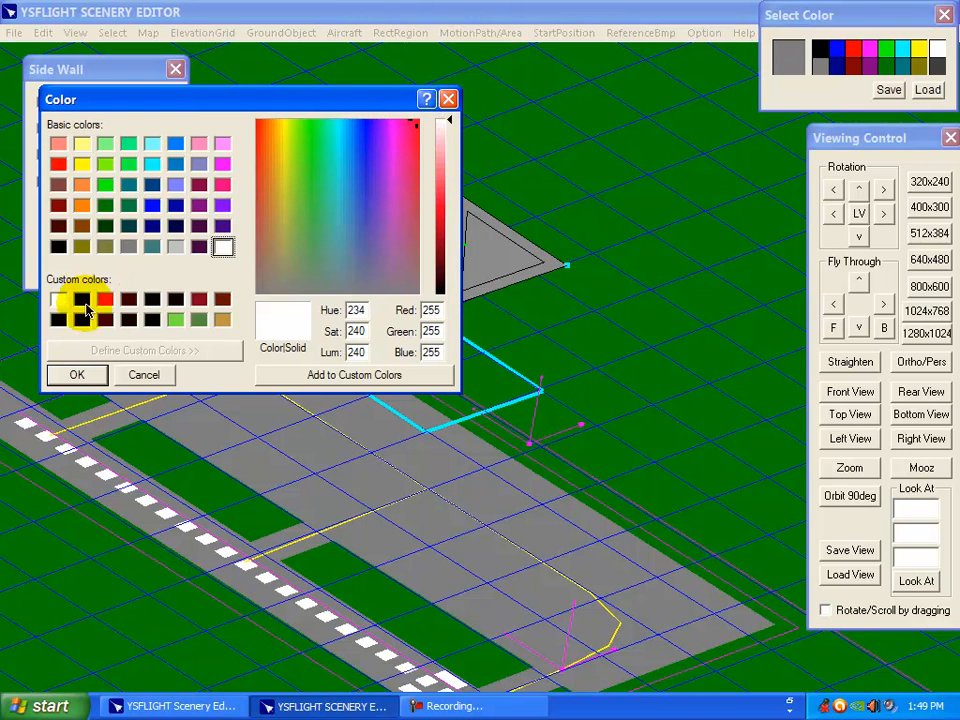
click(105, 319)
click(105, 299)
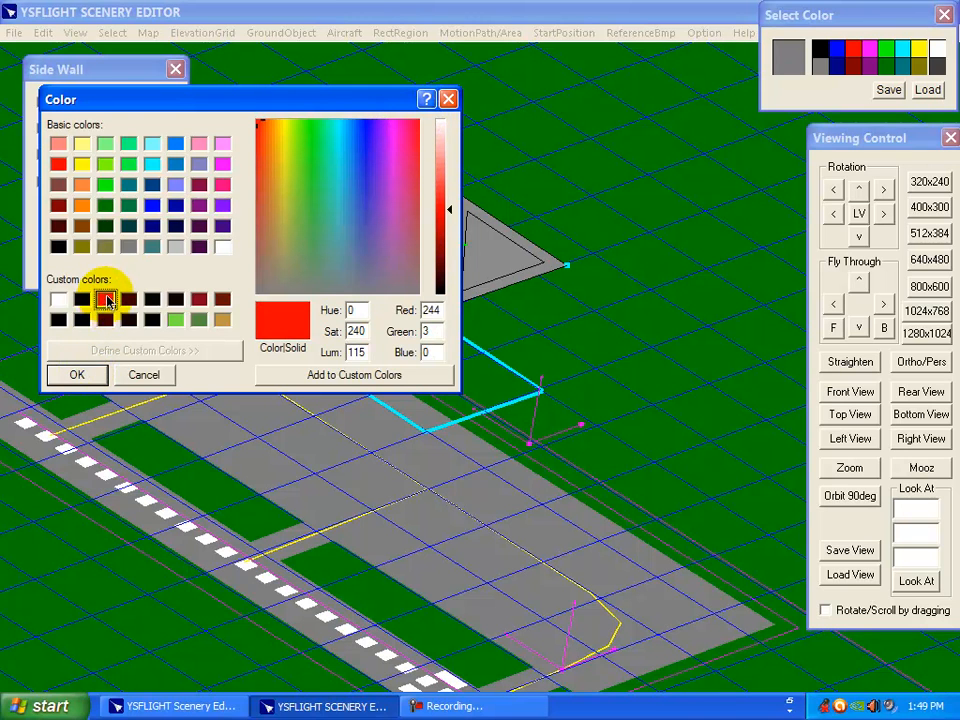
click(84, 376)
click(148, 132)
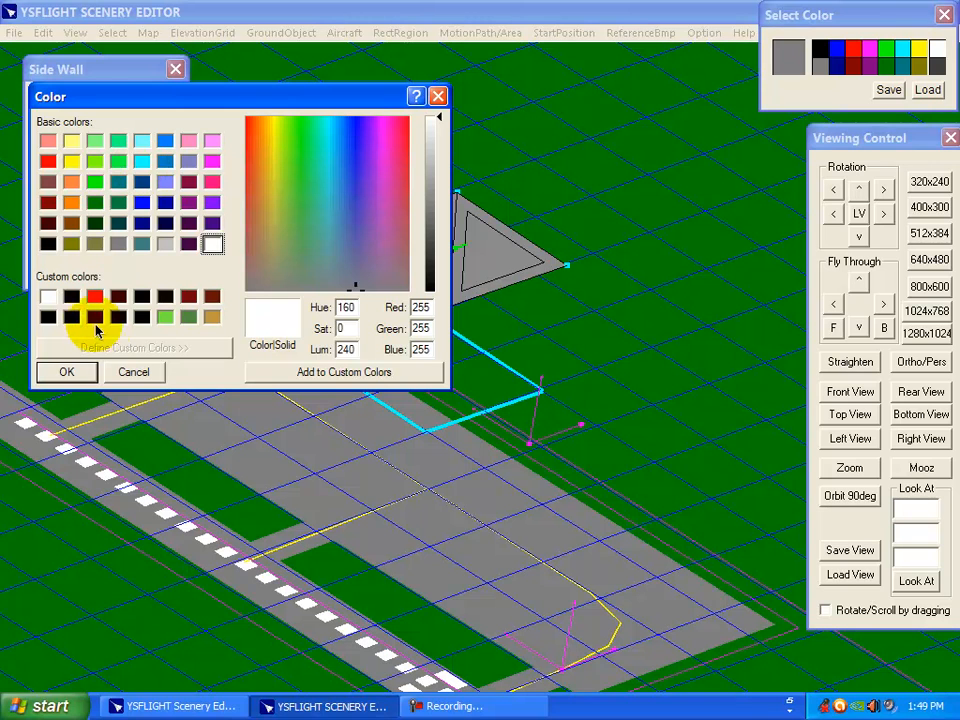
click(95, 296)
click(66, 371)
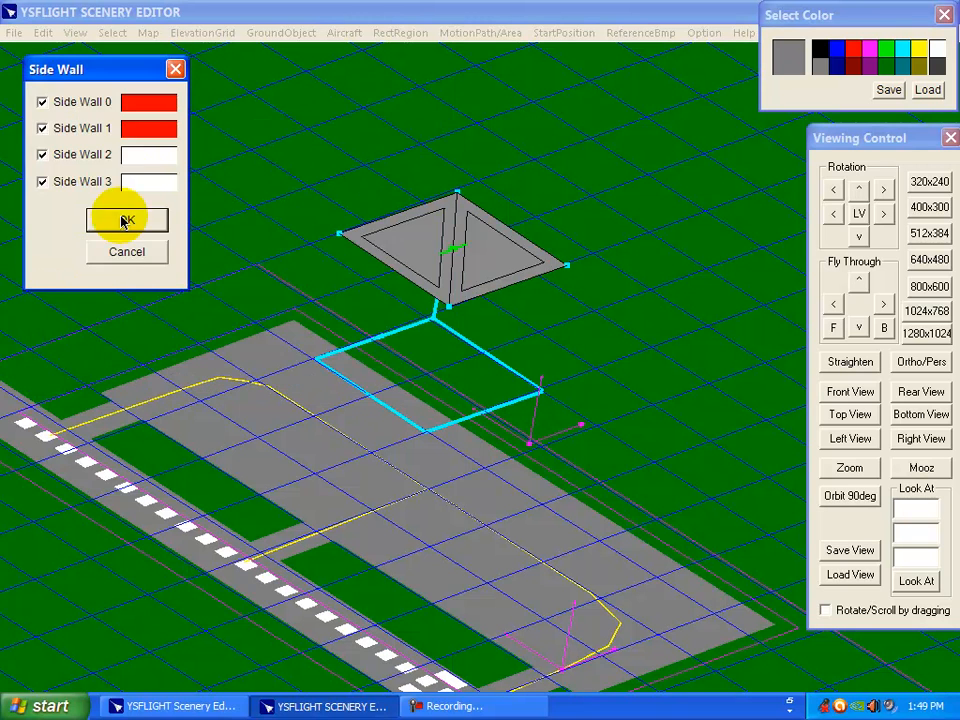
- Set Side Wall 2 and Side Wall 3 to the same red and apply the side wall settings
click(140, 163)
click(95, 296)
click(66, 371)
click(138, 182)
click(95, 296)
click(66, 371)
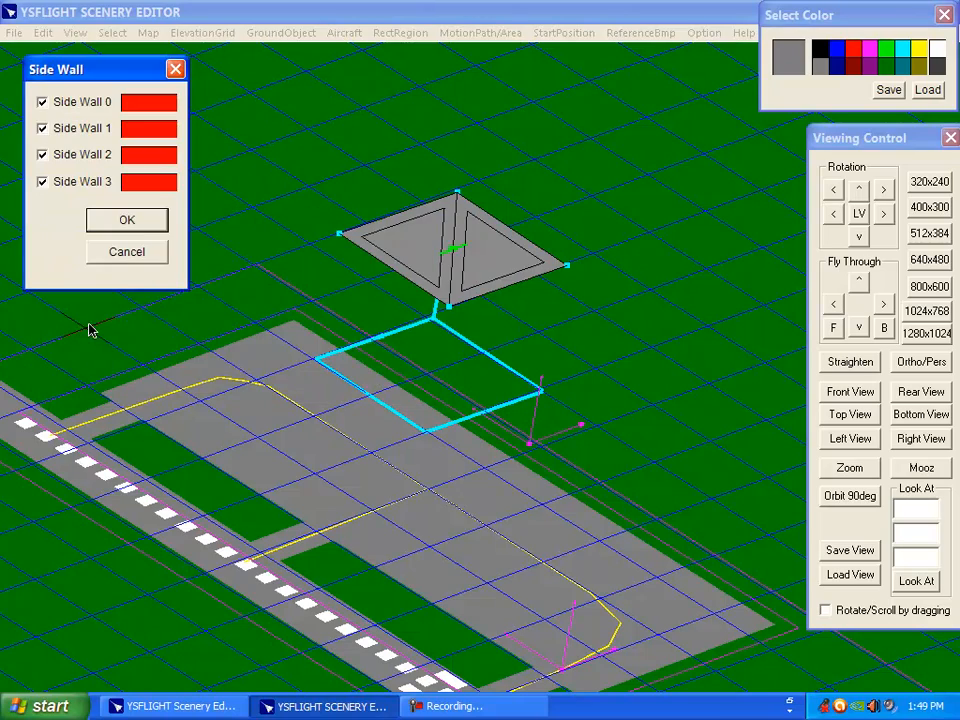
click(120, 222)
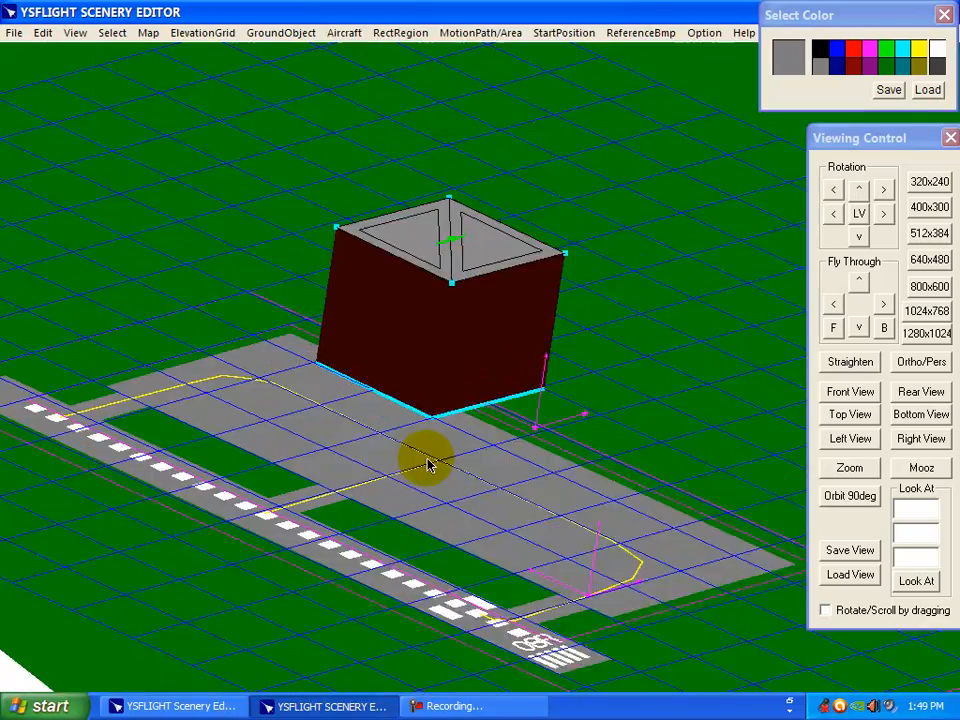
- Examine the walled elevation grid from several angles and from directly above
middle_drag(428, 464, 392, 339)
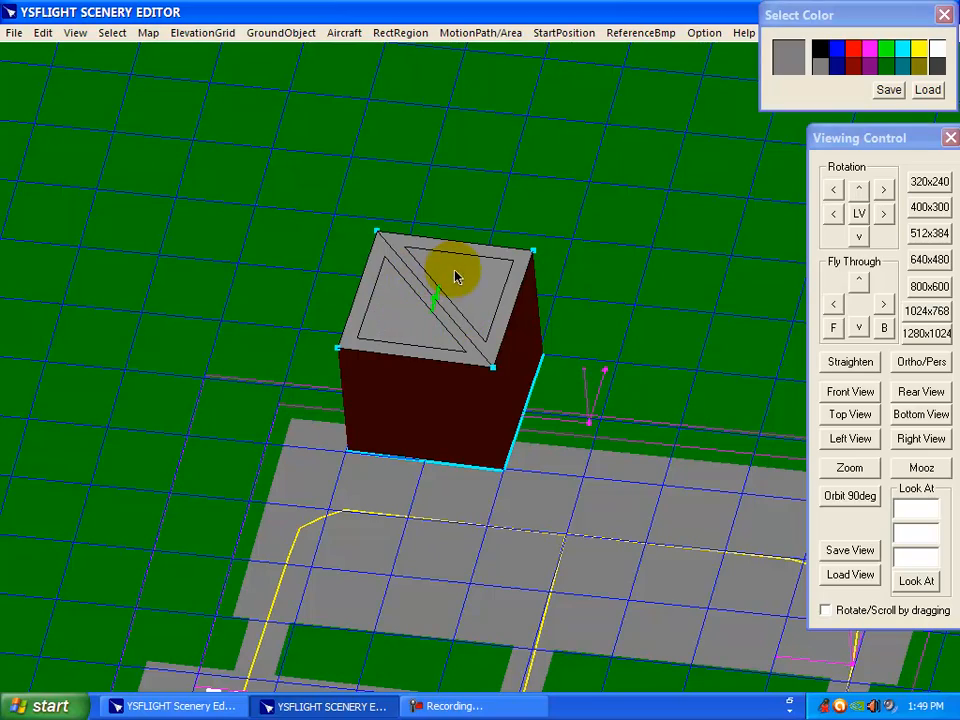
middle_drag(493, 489, 427, 437)
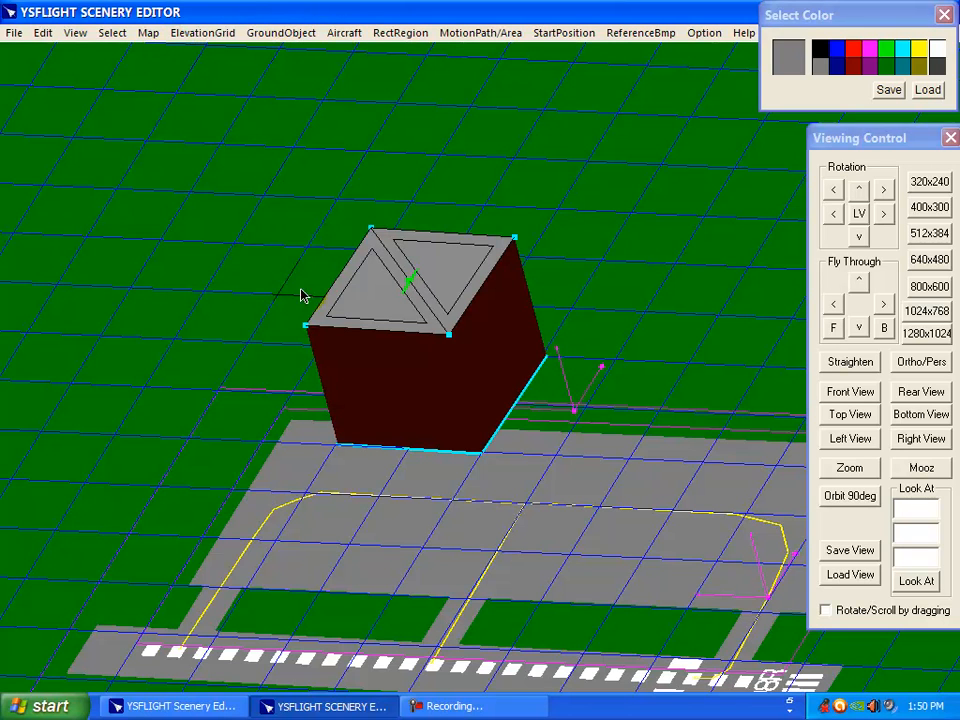
key(t)
middle_drag(405, 491, 478, 409)
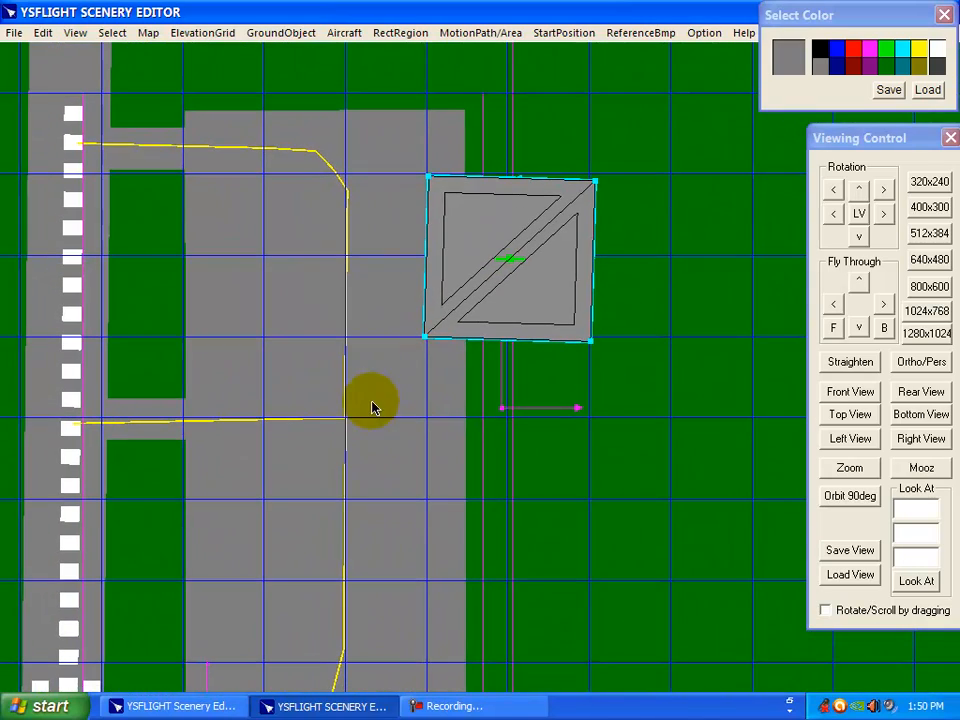
scroll(433, 518, down, 5)
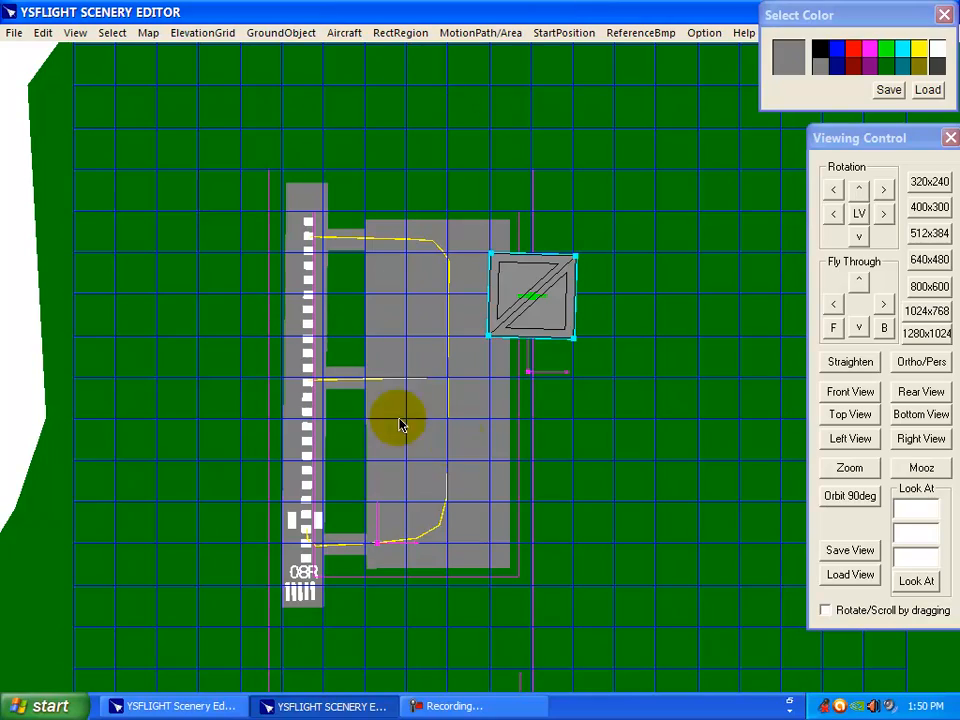
middle_drag(489, 512, 474, 434)
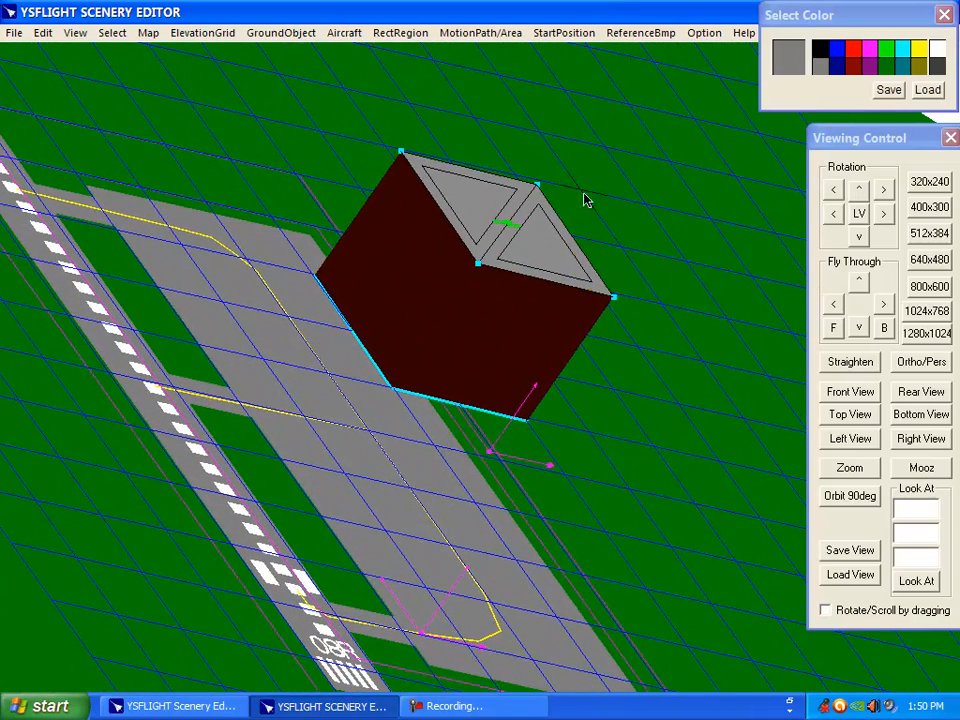
click(148, 34)
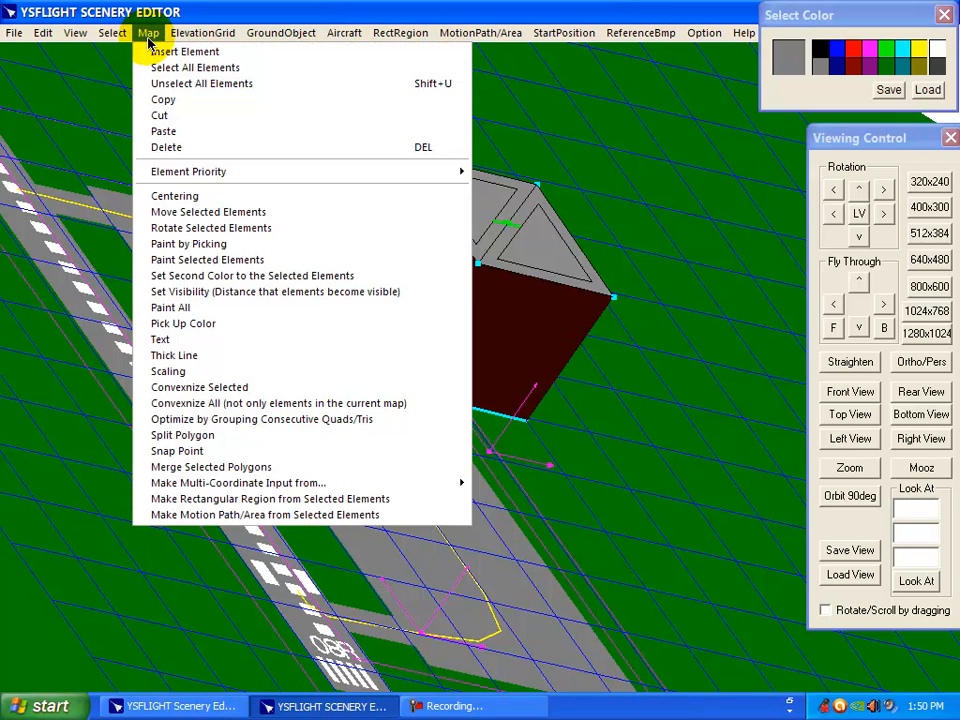
click(172, 308)
click(795, 48)
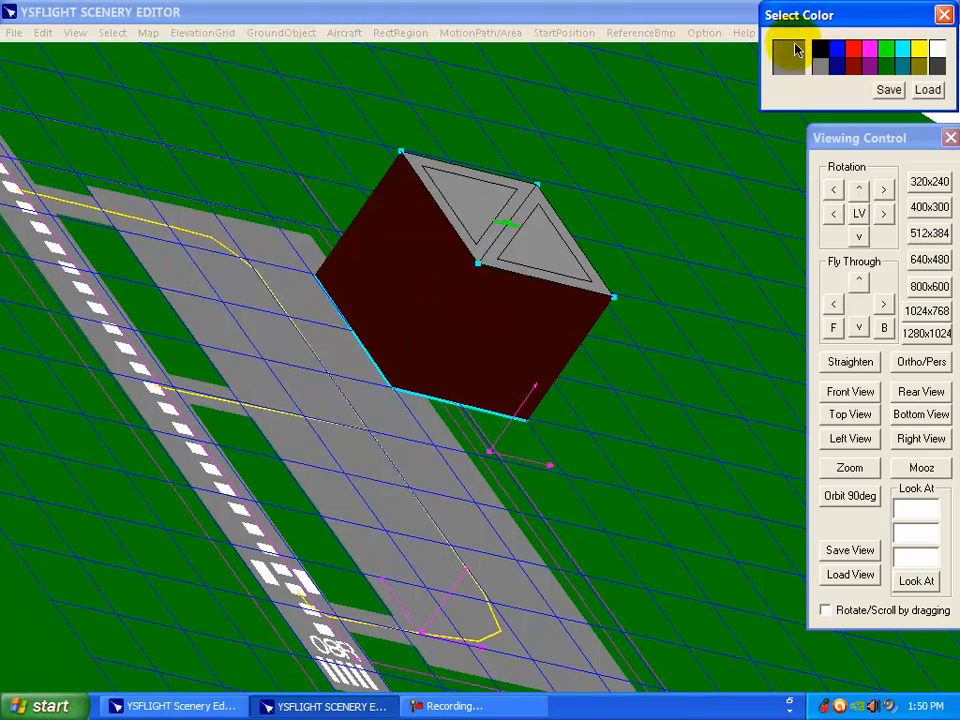
- Deselect the elevation grid and select the map that contains the apron and taxiways
drag(522, 453, 477, 466)
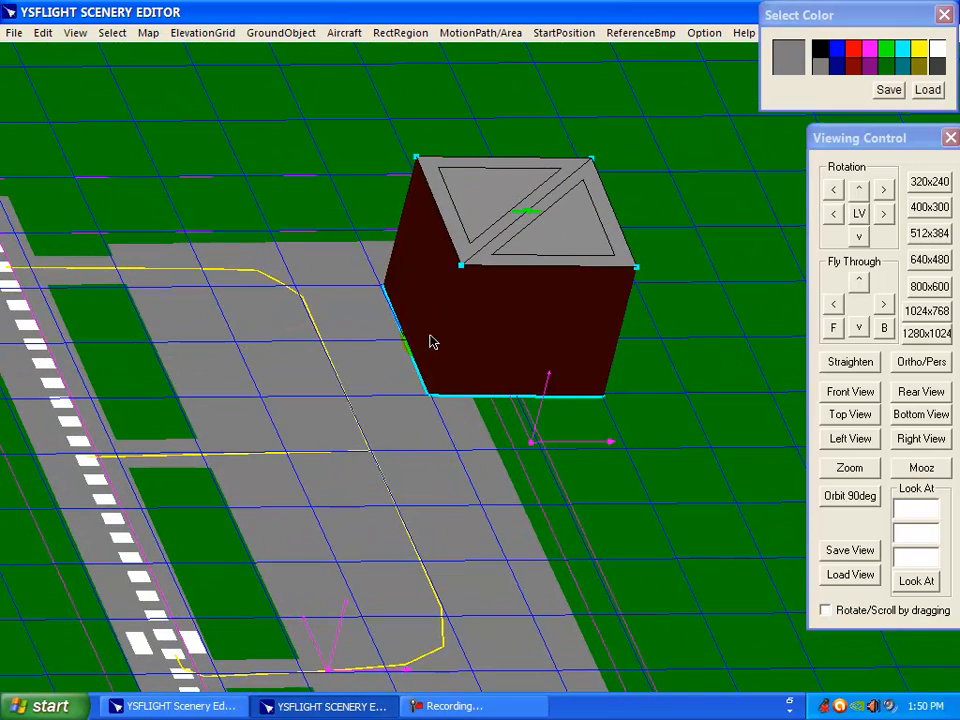
drag(435, 510, 525, 459)
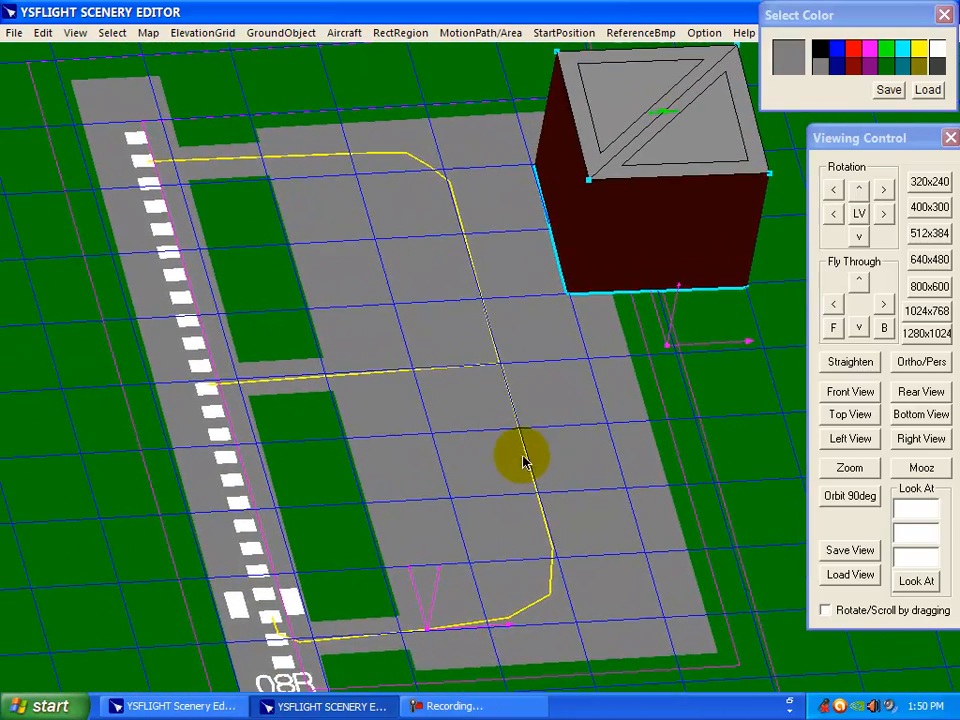
click(113, 33)
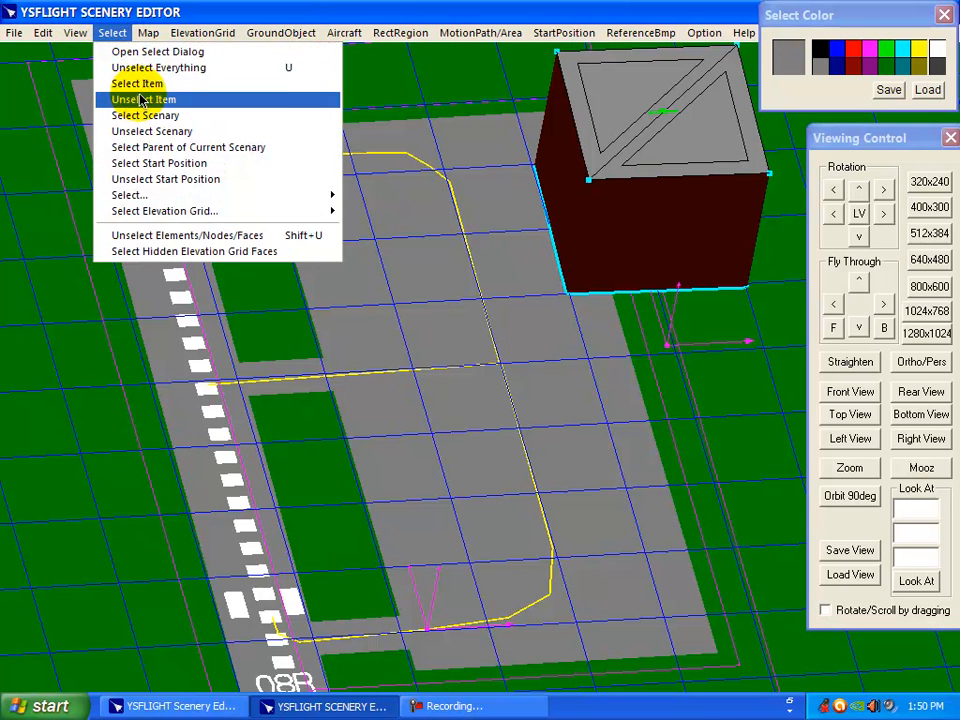
click(141, 99)
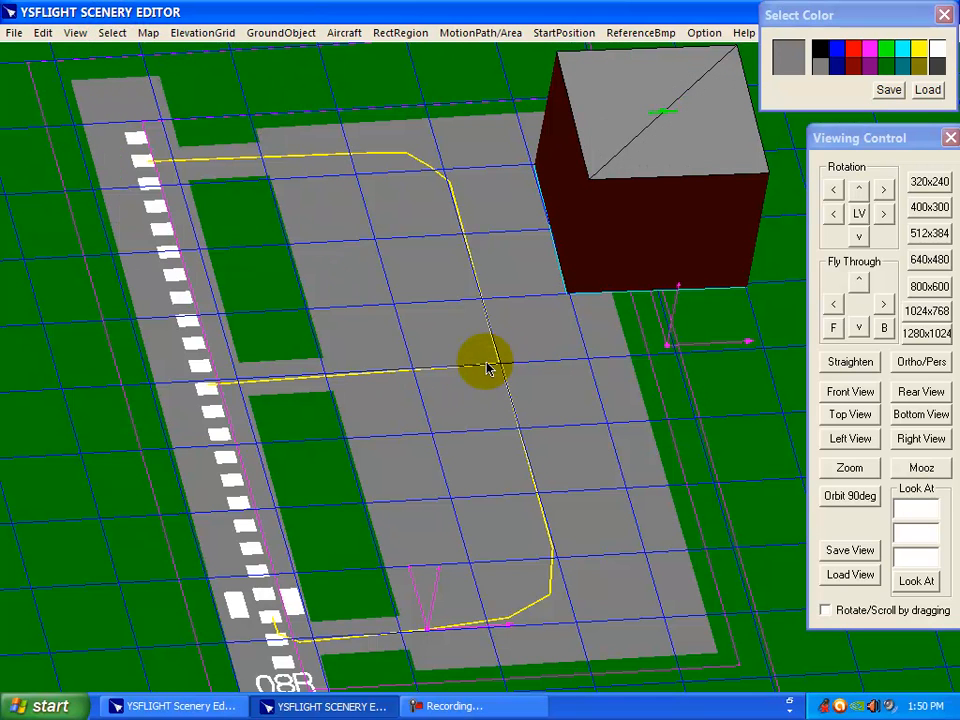
drag(377, 416, 399, 446)
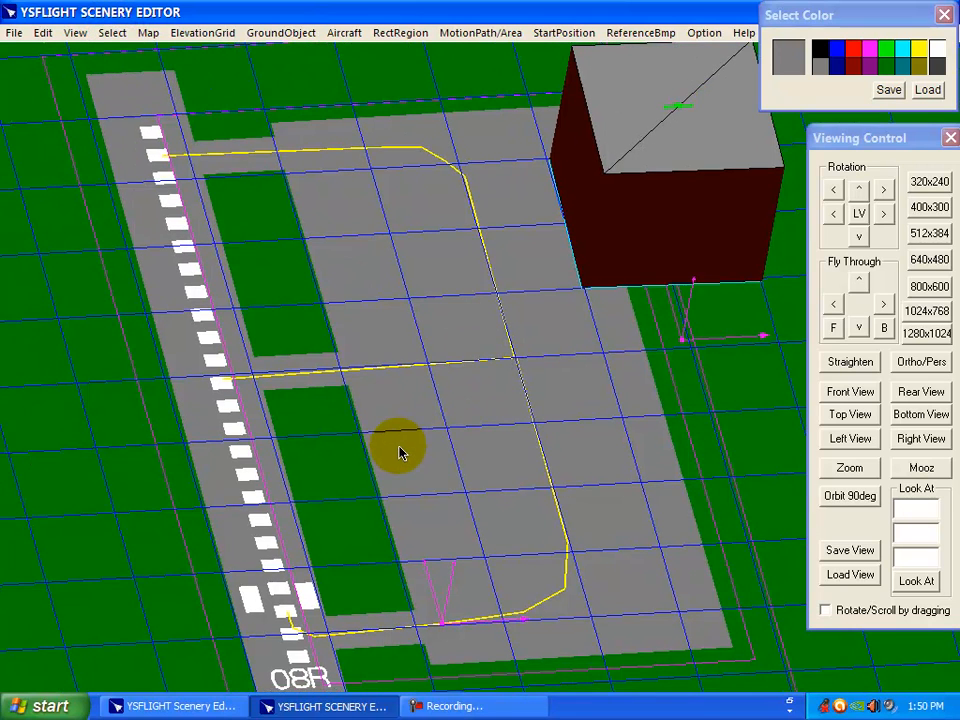
click(113, 31)
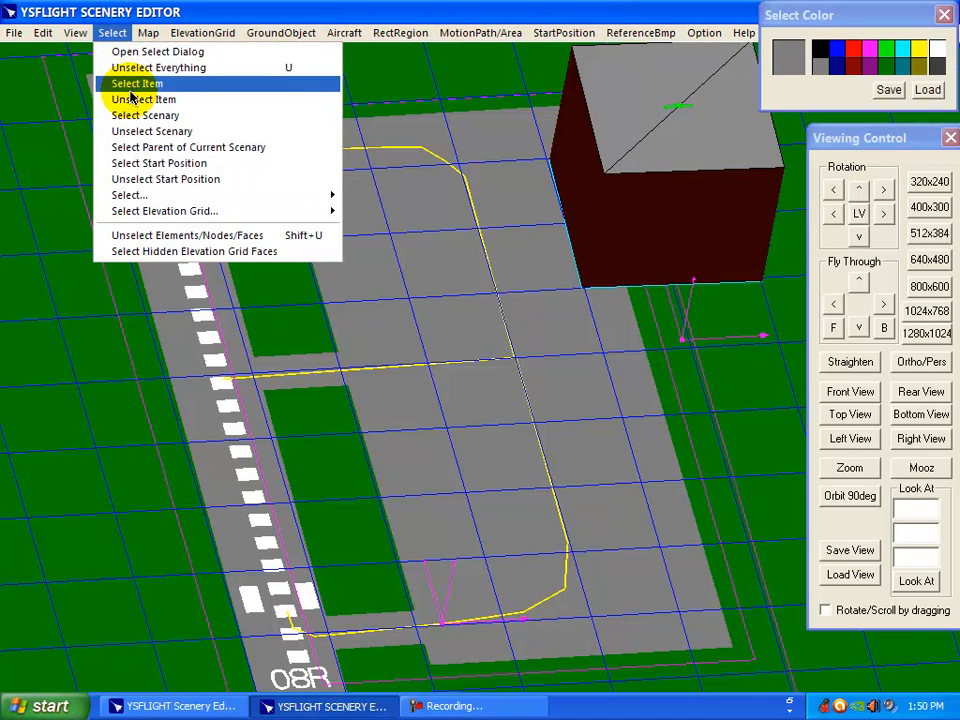
click(128, 86)
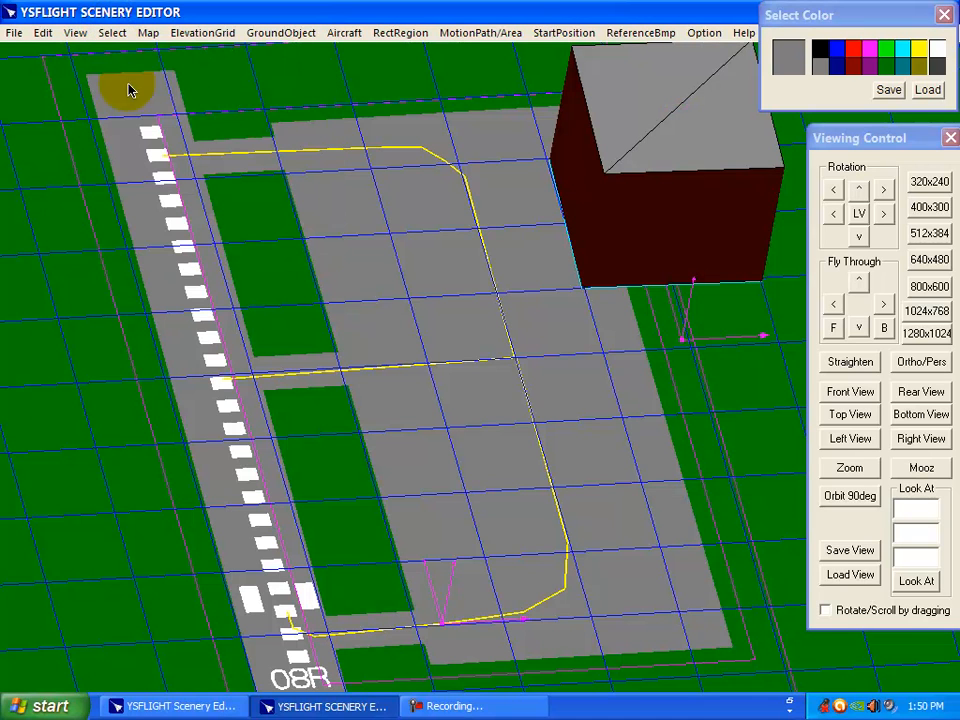
click(480, 473)
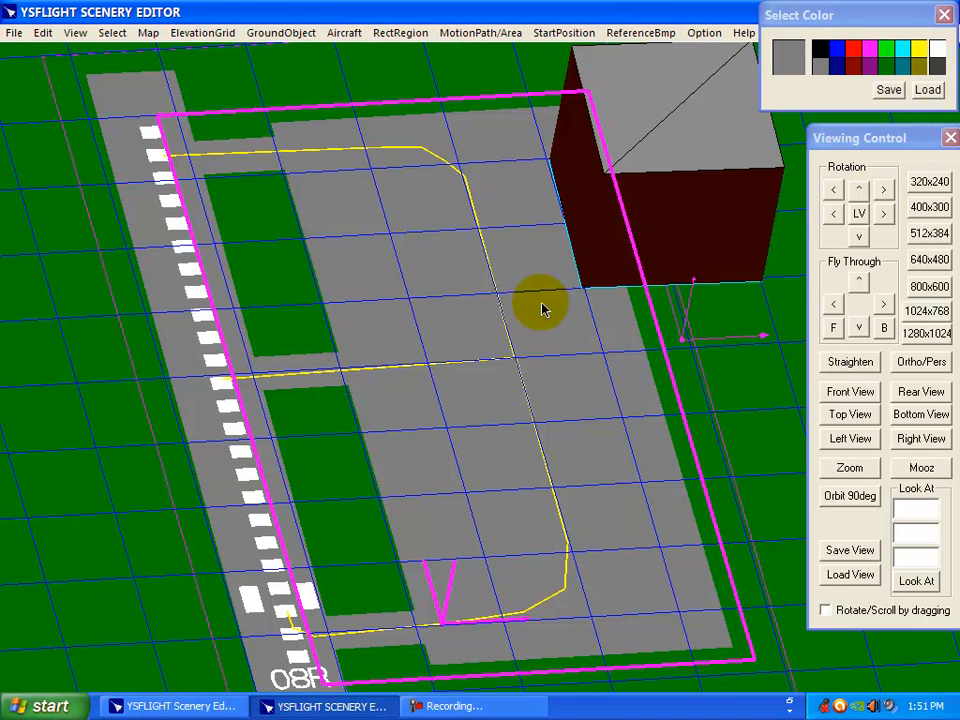
- Choose bright green as the color and paint all elements of the apron and taxiway map with it
click(148, 33)
click(875, 55)
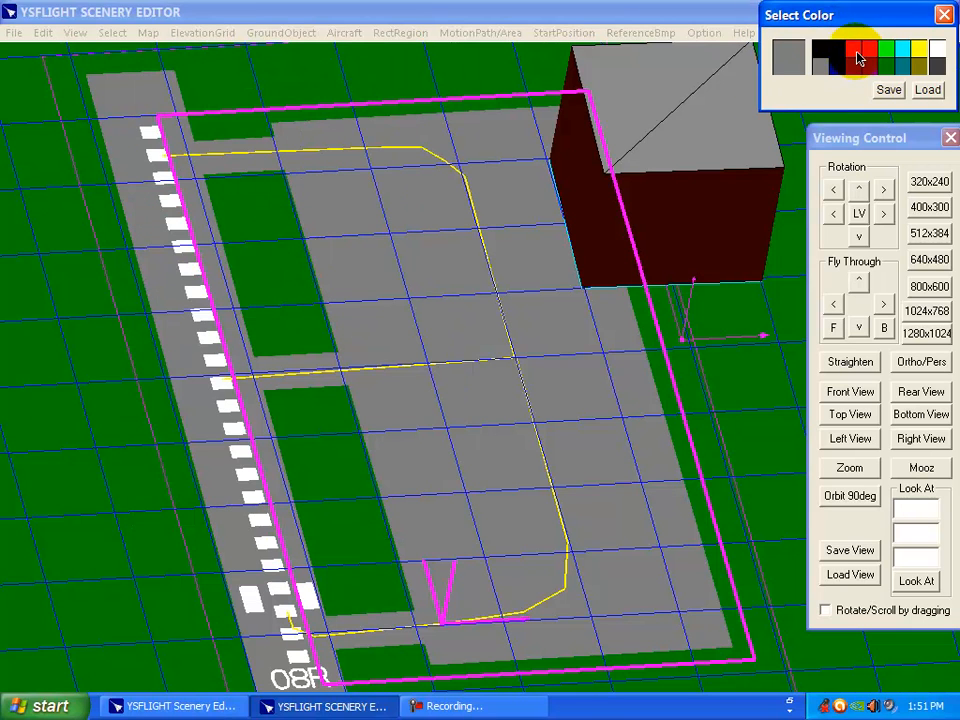
click(886, 58)
click(383, 15)
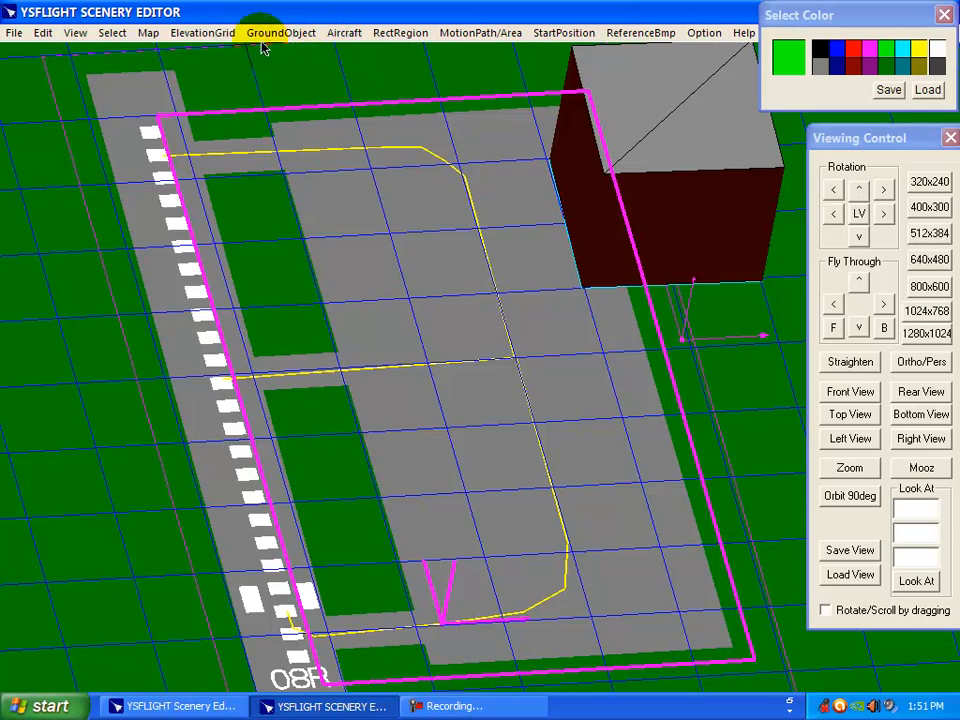
click(150, 33)
click(216, 309)
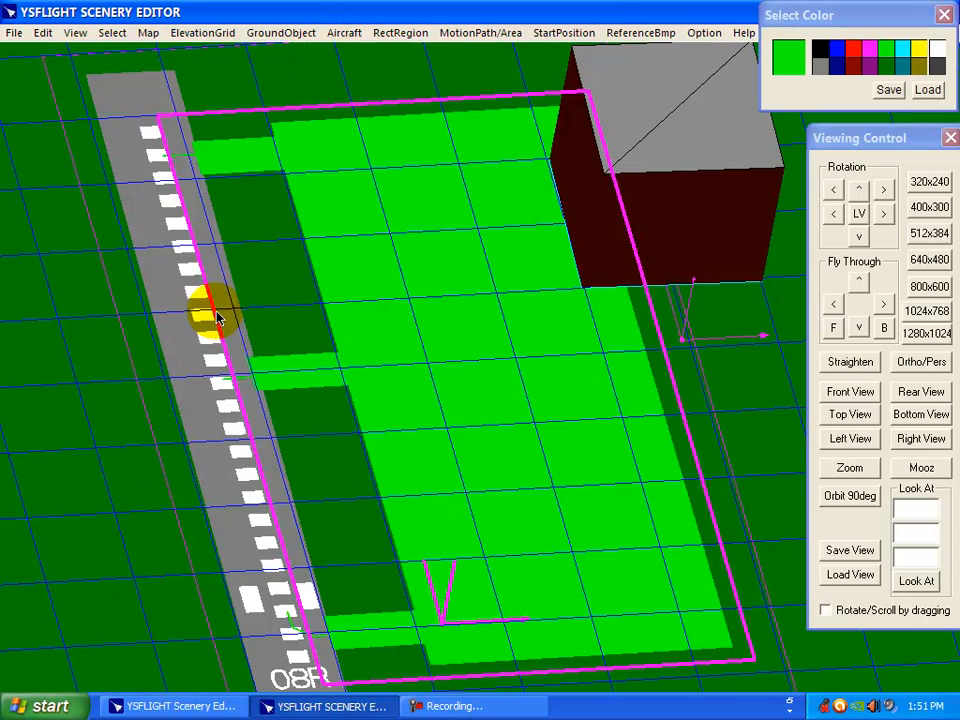
- Undo the bright green painting of the apron and taxiway map to restore its original element colors
scroll(551, 463, down, 5)
scroll(557, 424, up, 5)
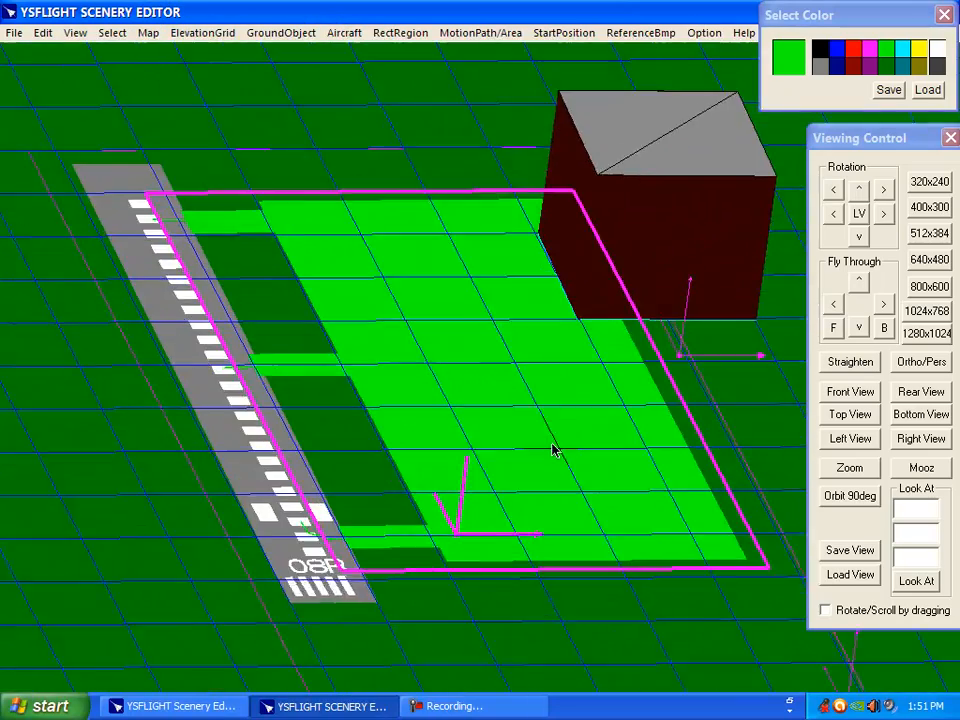
scroll(539, 468, up, 1)
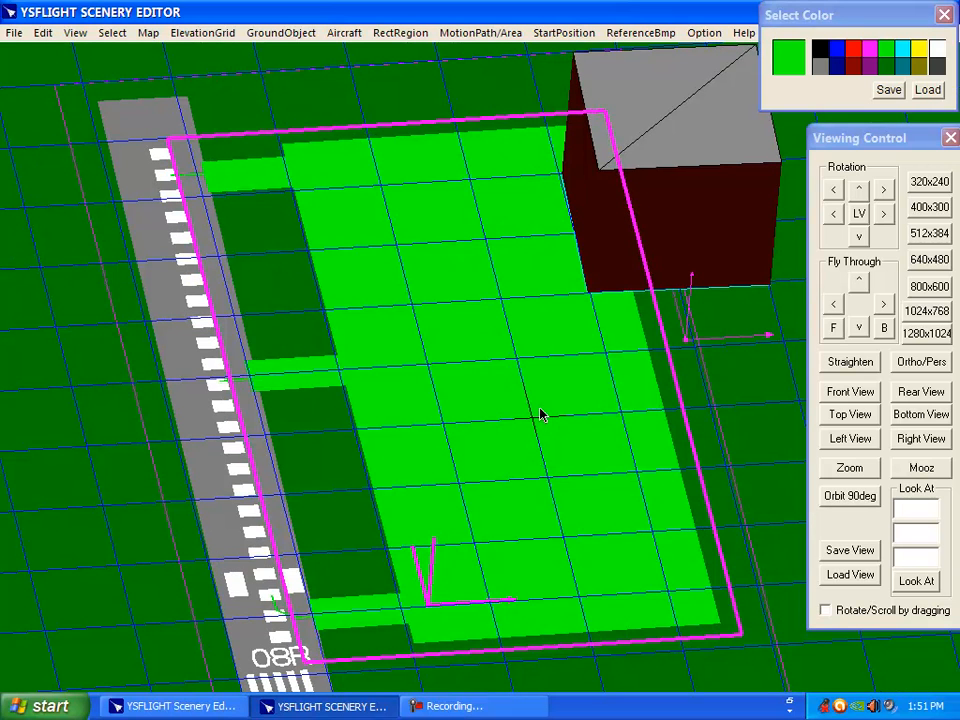
click(422, 354)
click(210, 170)
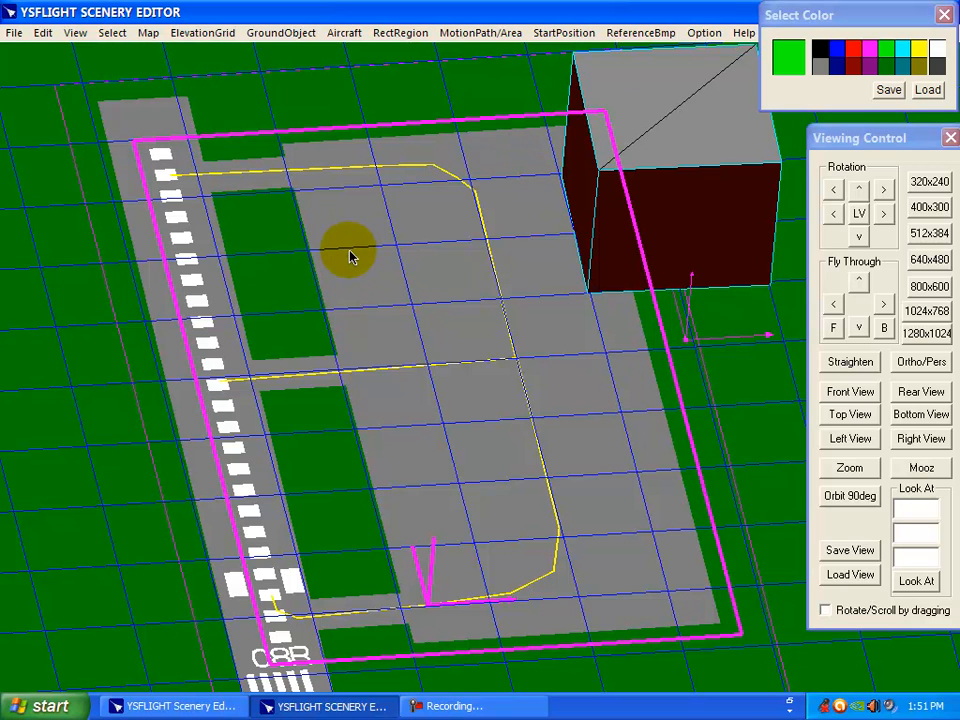
- Paint all elements of the apron and taxiway map bright green again and undo that paint
click(148, 33)
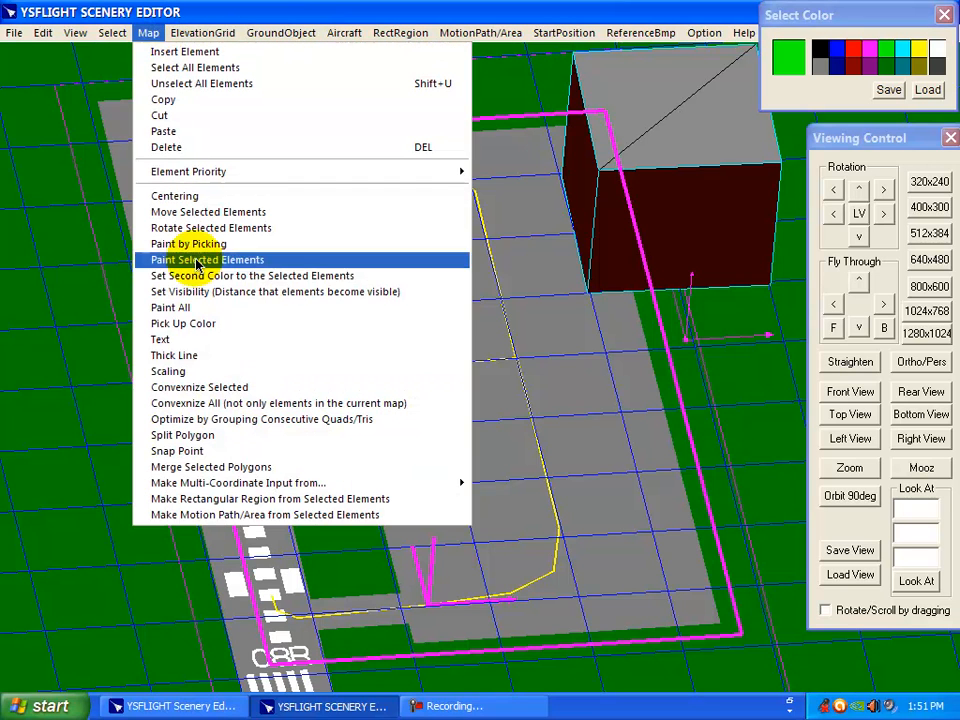
click(222, 319)
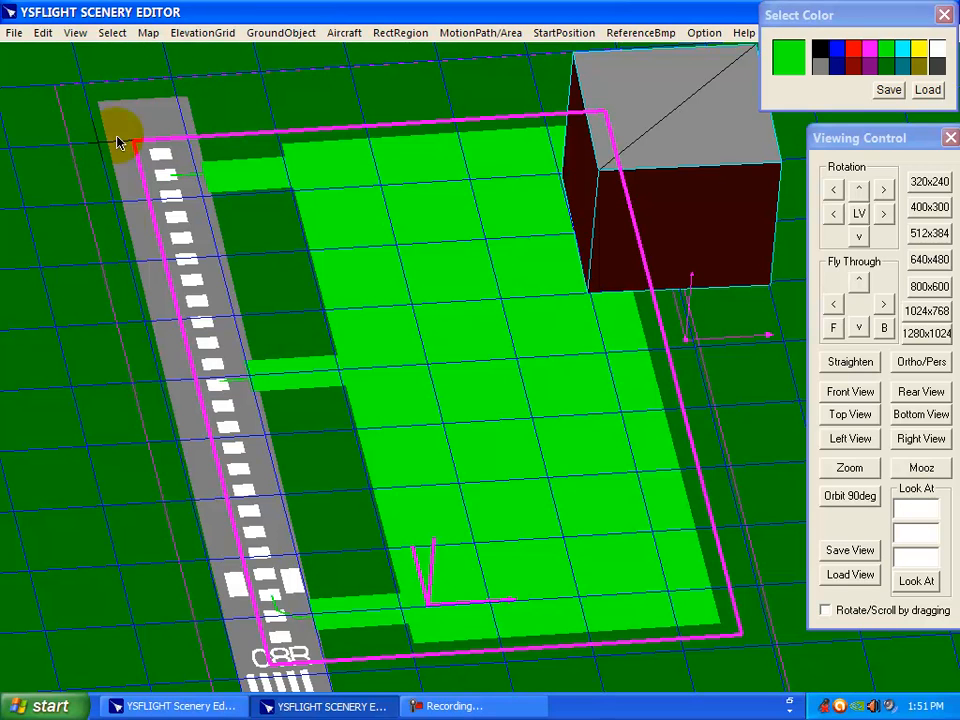
middle_drag(178, 319, 291, 318)
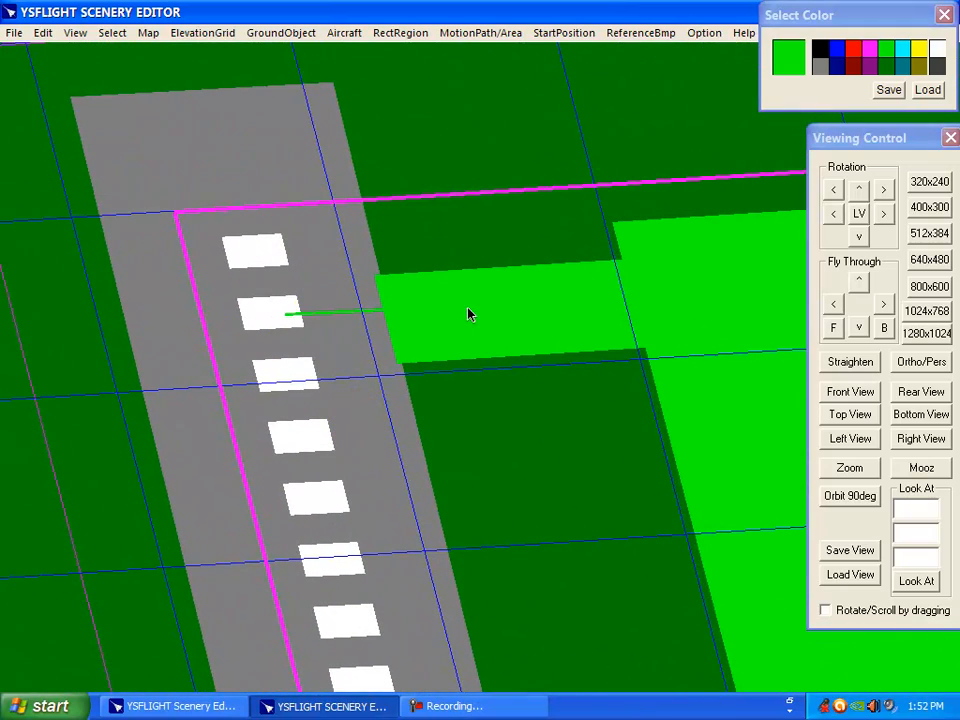
middle_drag(398, 364, 378, 425)
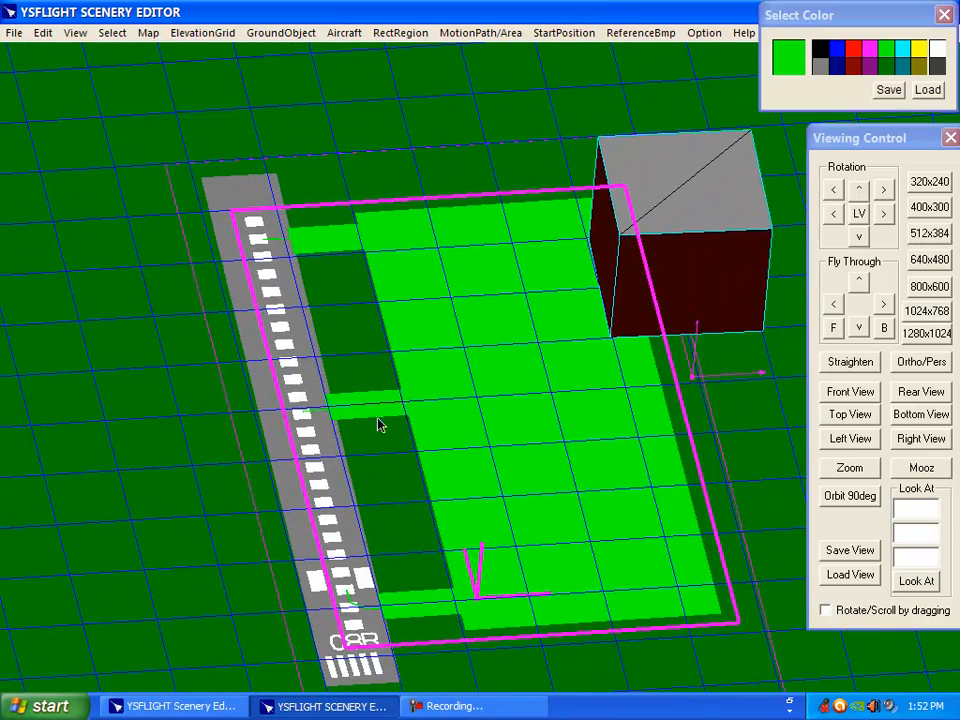
middle_drag(452, 408, 399, 407)
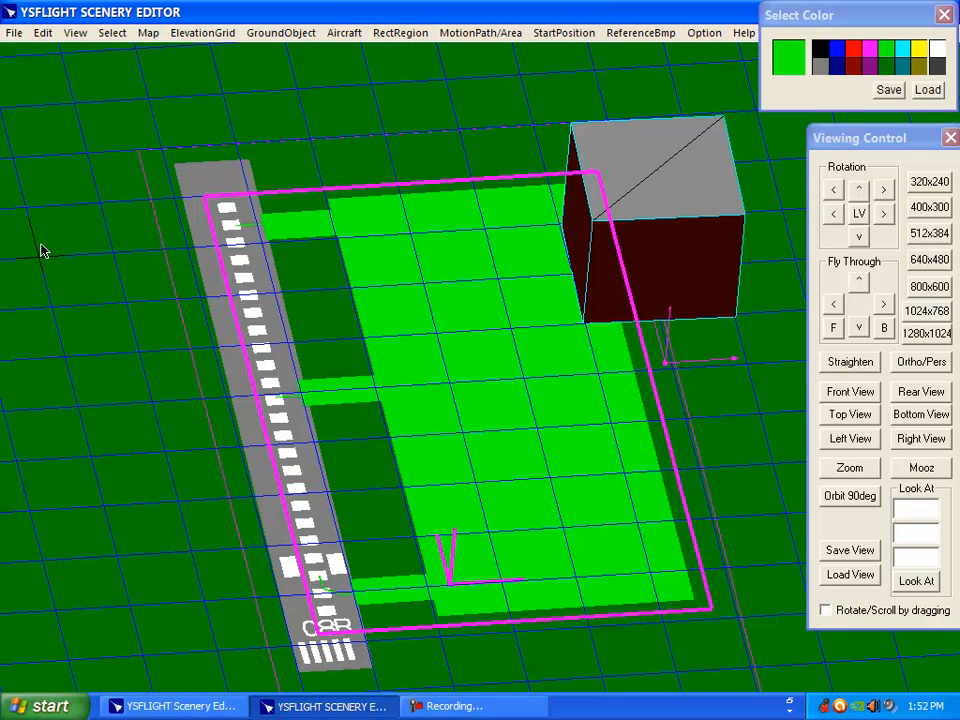
click(145, 325)
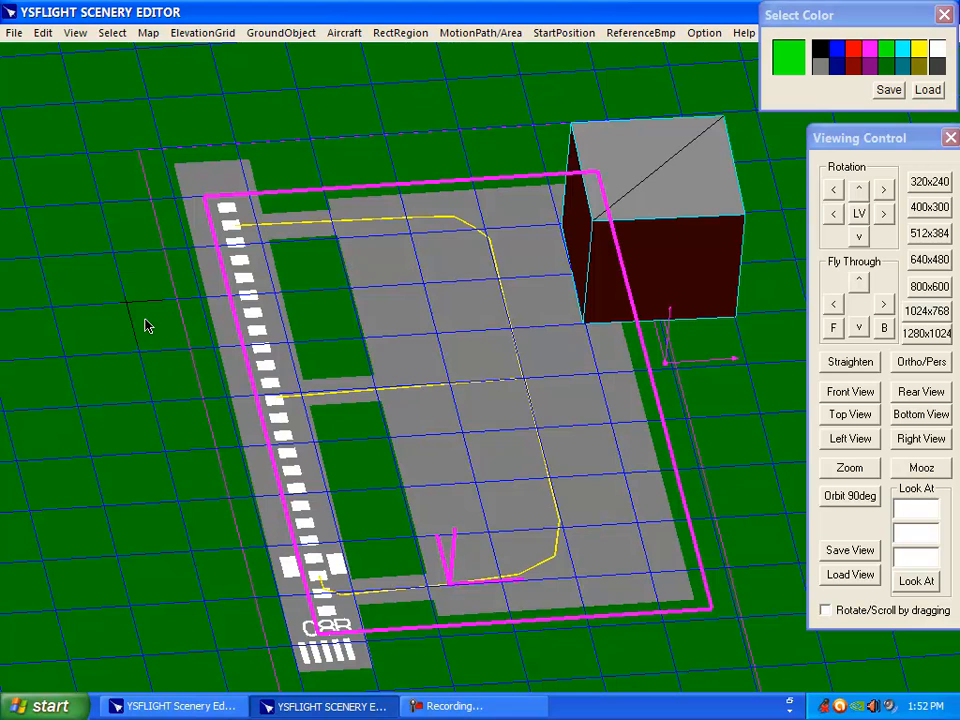